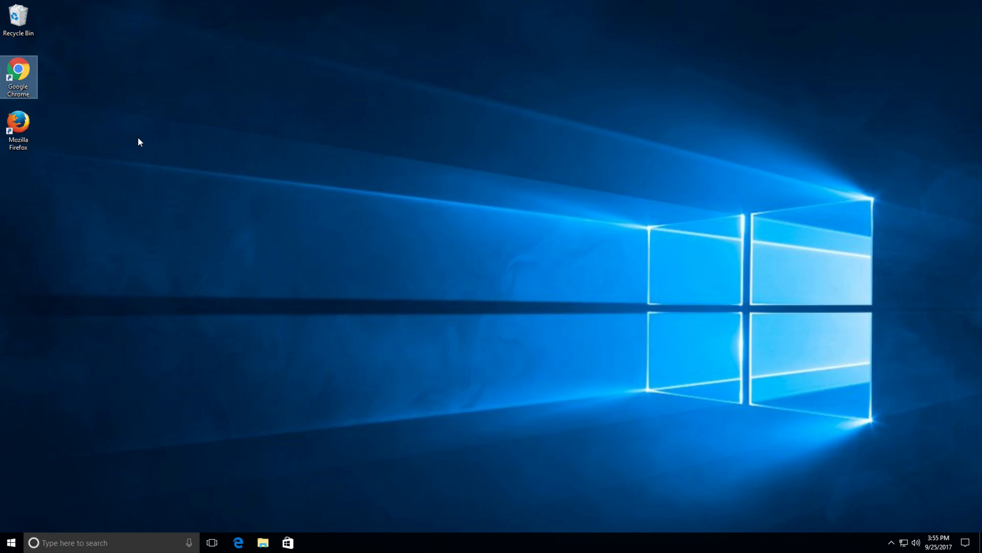
- Launch Google Chrome, dismiss the default-browser notice, and open dev.mysql.com
double_click(31, 75)
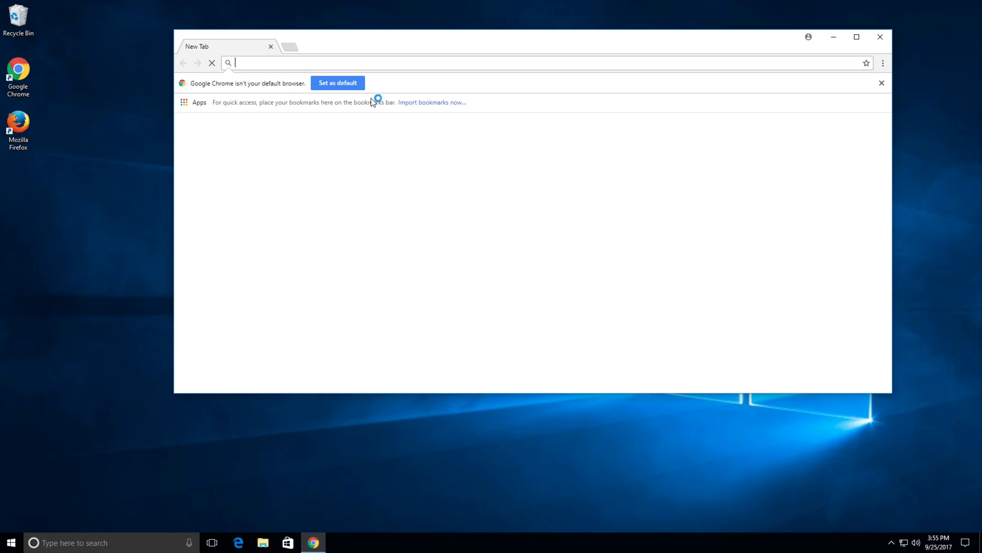
left_click(881, 83)
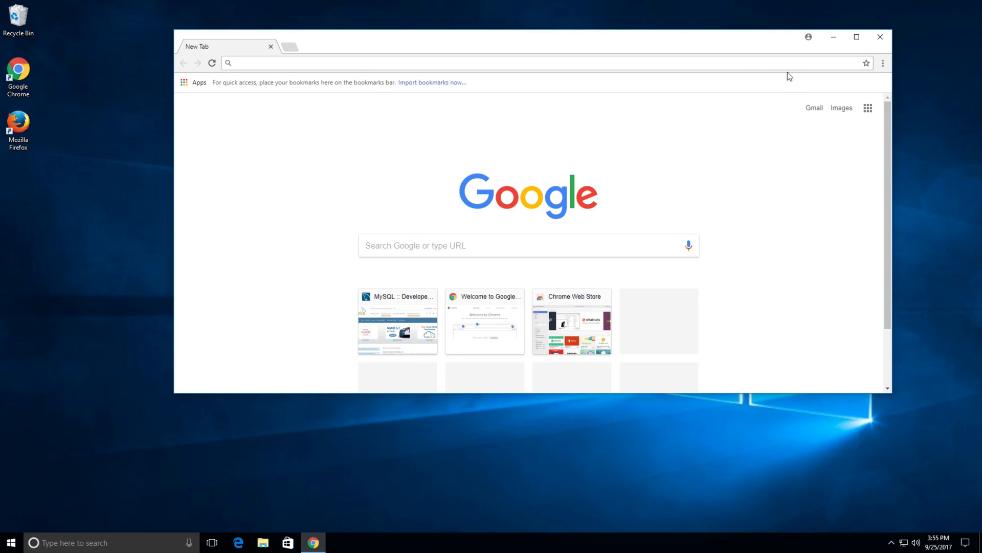
left_click(731, 62)
type("mysql")
key("Return")
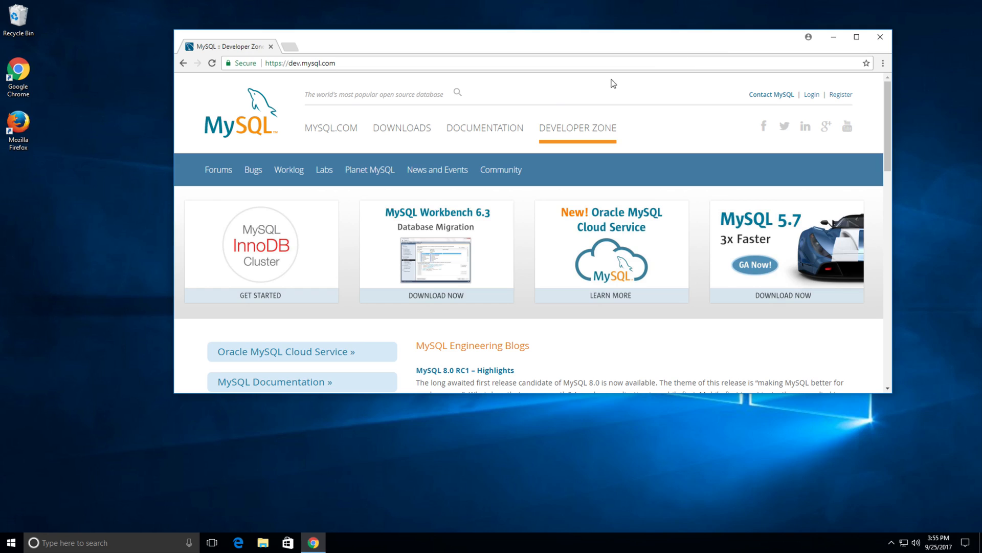
- Open the MySQL Community Server download page through the Community (GPL) Downloads
left_click(407, 133)
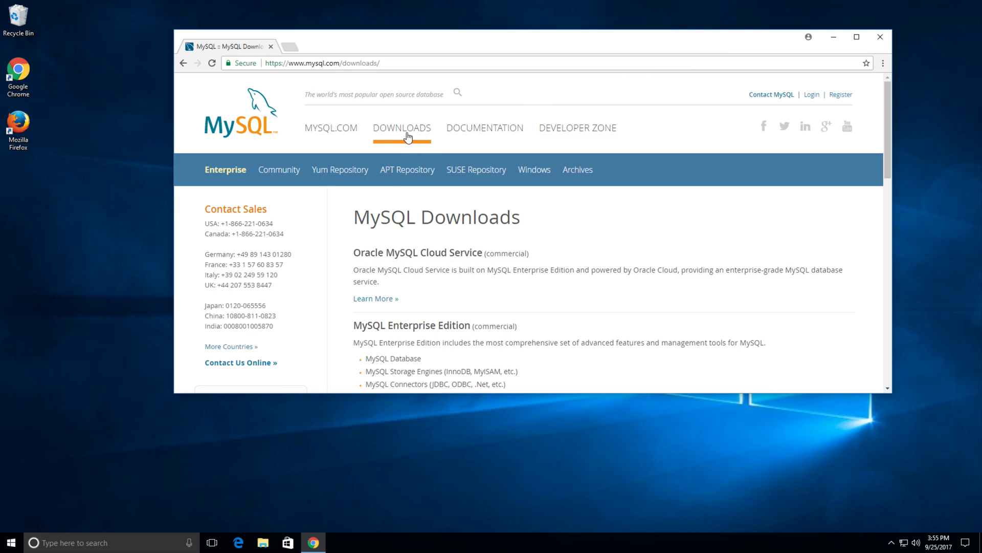
scroll(410, 139, "down", 4)
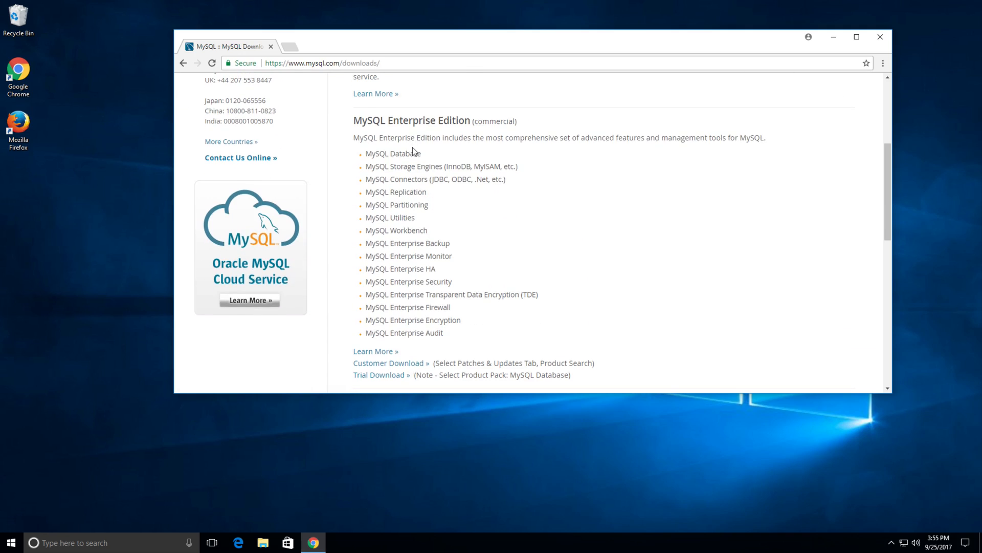
scroll(417, 151, "down", 5)
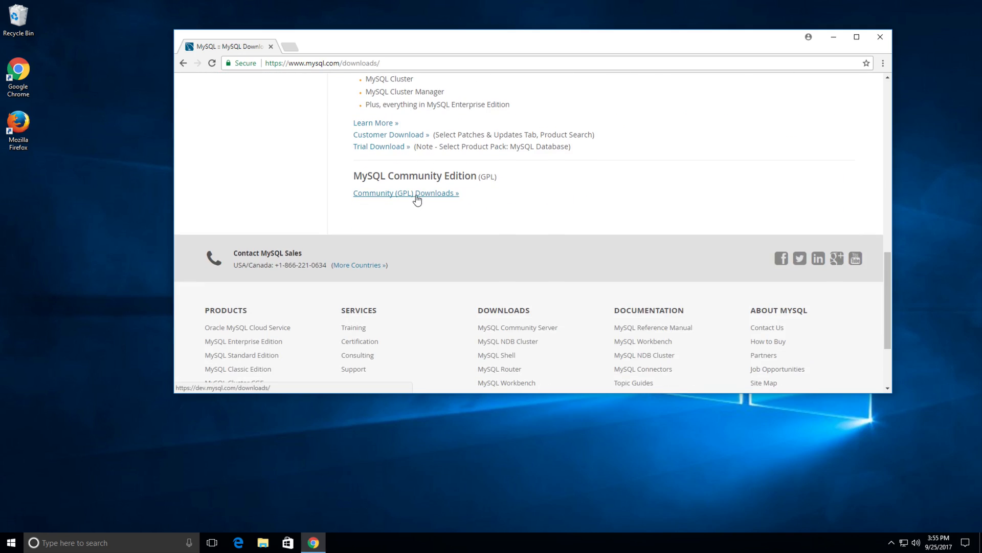
left_click(417, 198)
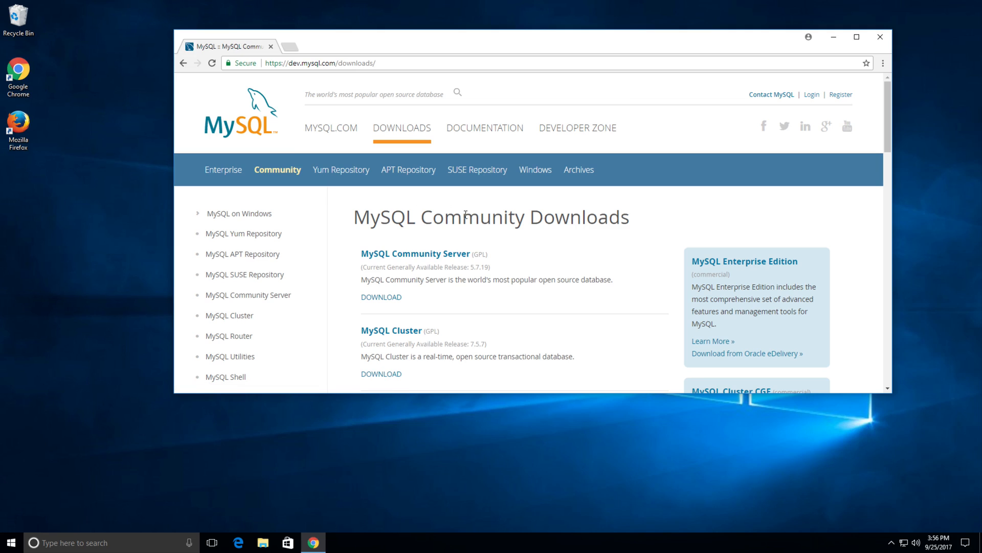
left_click(430, 255)
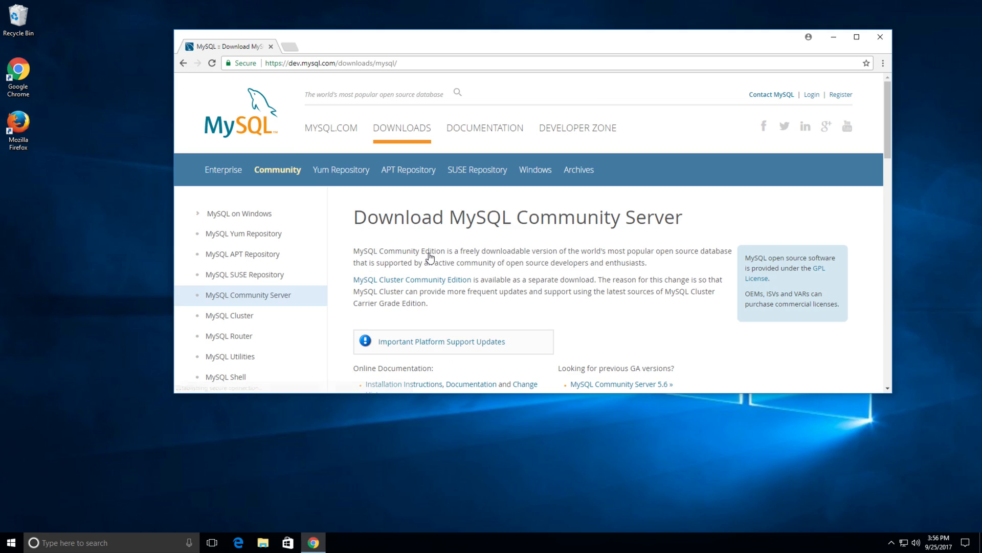
- Go to the download page of the recommended MySQL Installer for Windows MSI package
scroll(430, 257, "down", 1)
scroll(430, 257, "down", 4)
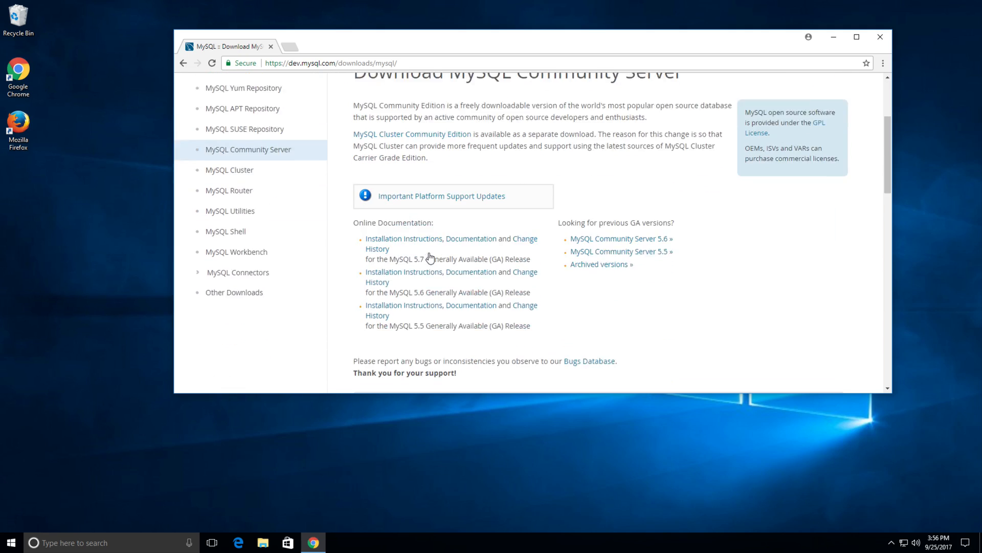
scroll(430, 257, "down", 2)
scroll(430, 257, "down", 1)
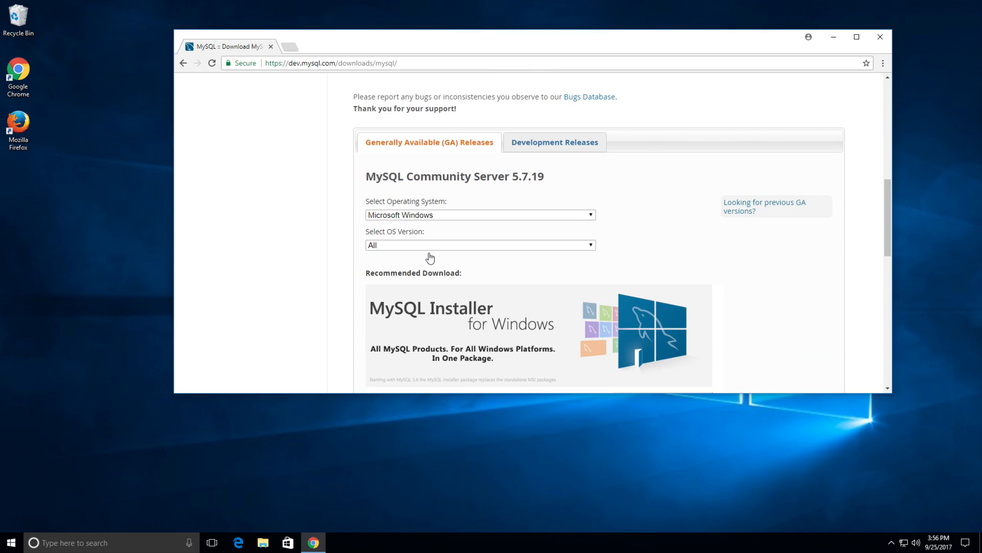
scroll(430, 257, "down", 5)
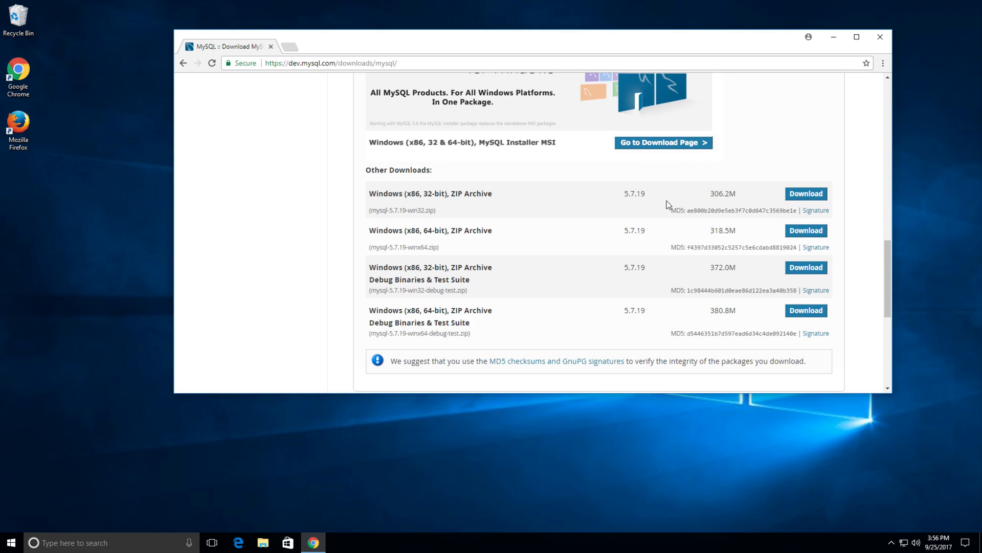
scroll(666, 201, "up", 1)
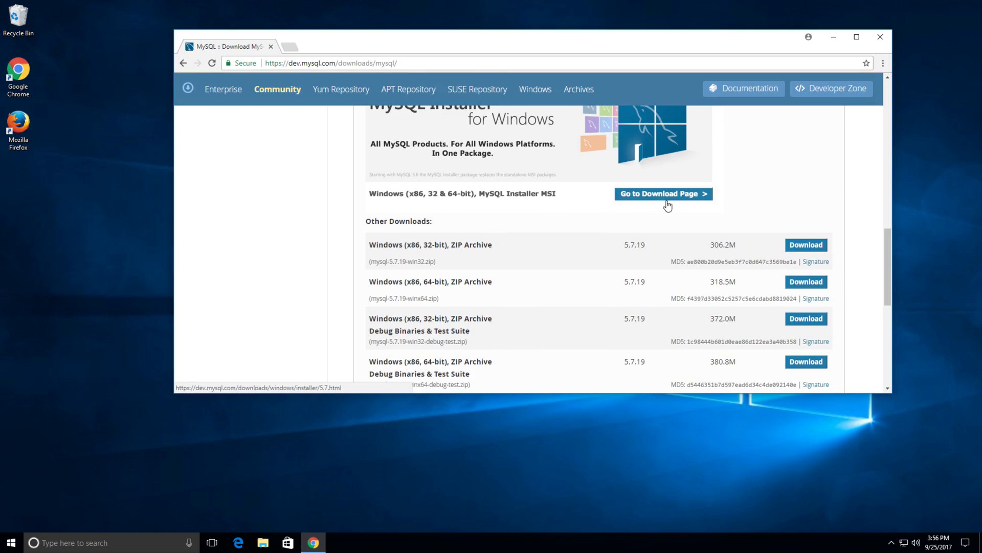
scroll(667, 201, "up", 1)
scroll(667, 205, "up", 1)
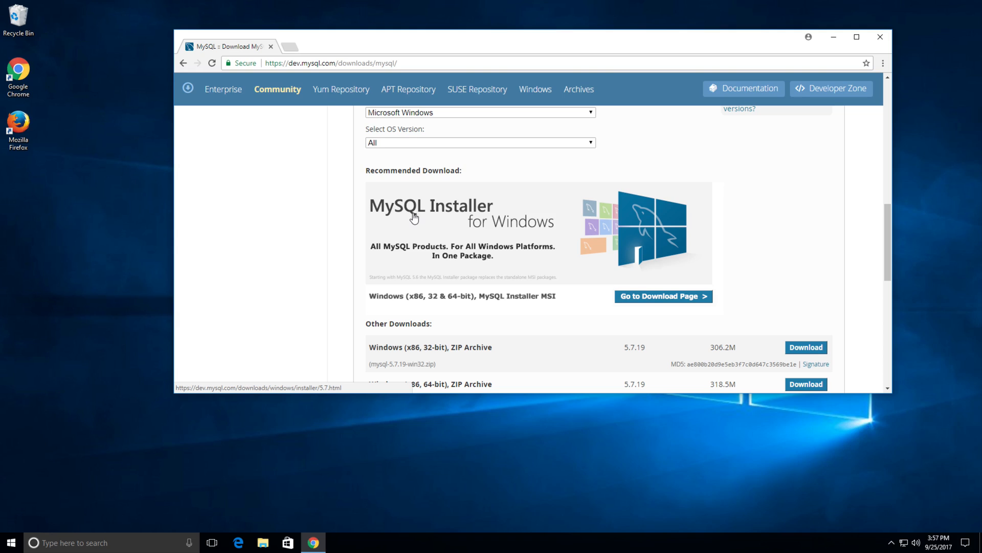
left_click(653, 301)
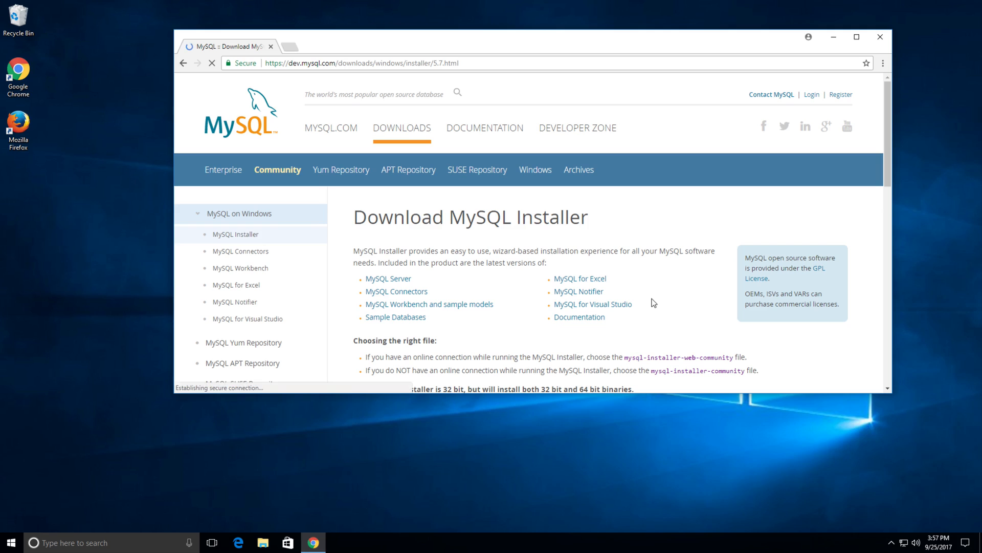
- Download mysql-installer-web-community-5.7.19.0.msi without logging in or signing up for an Oracle account
scroll(650, 298, "down", 5)
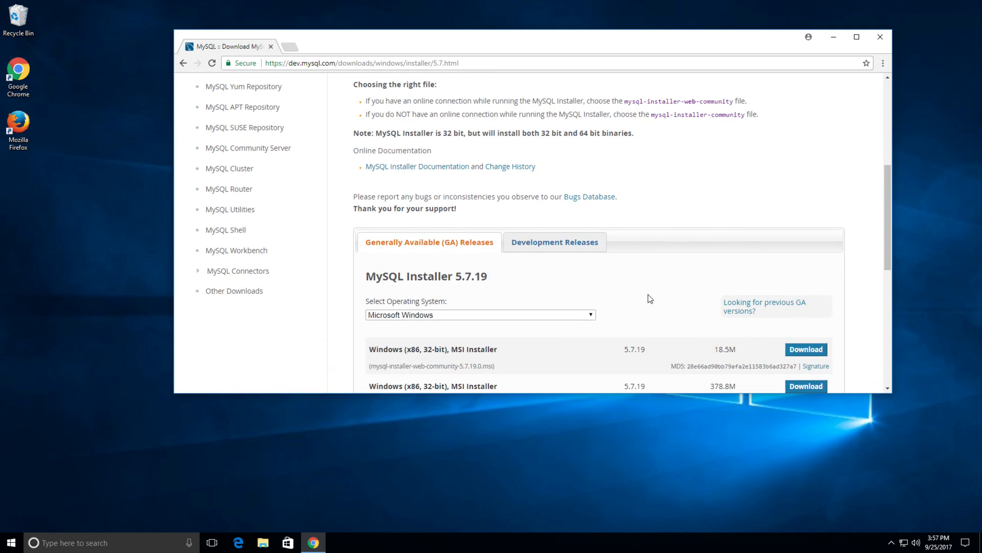
scroll(650, 299, "down", 1)
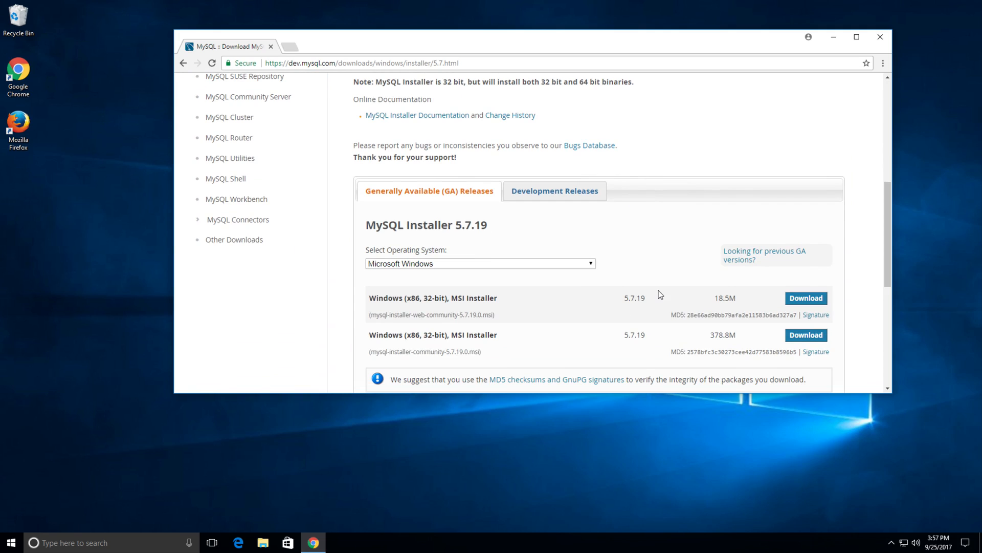
left_click(801, 302)
scroll(758, 296, "down", 1)
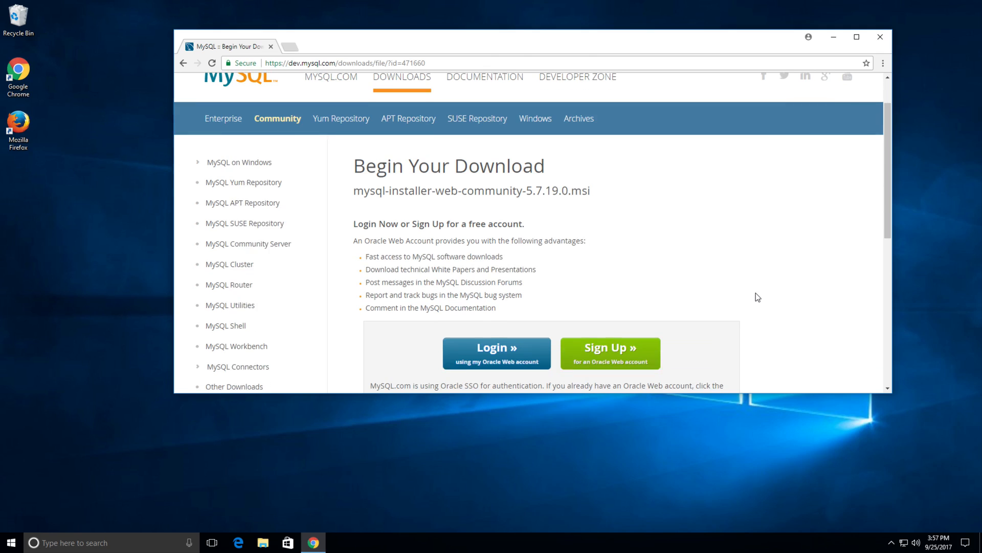
scroll(756, 296, "down", 2)
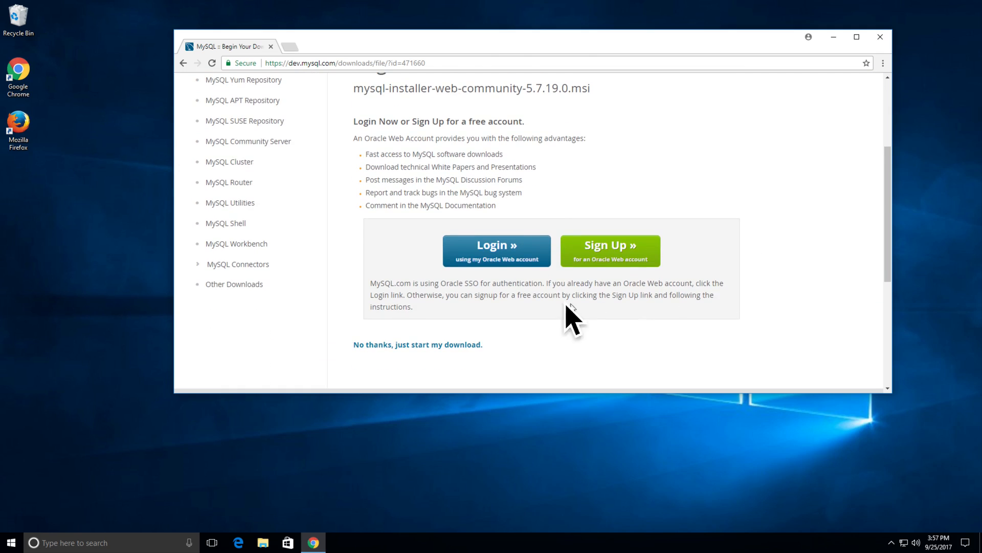
left_click(415, 345)
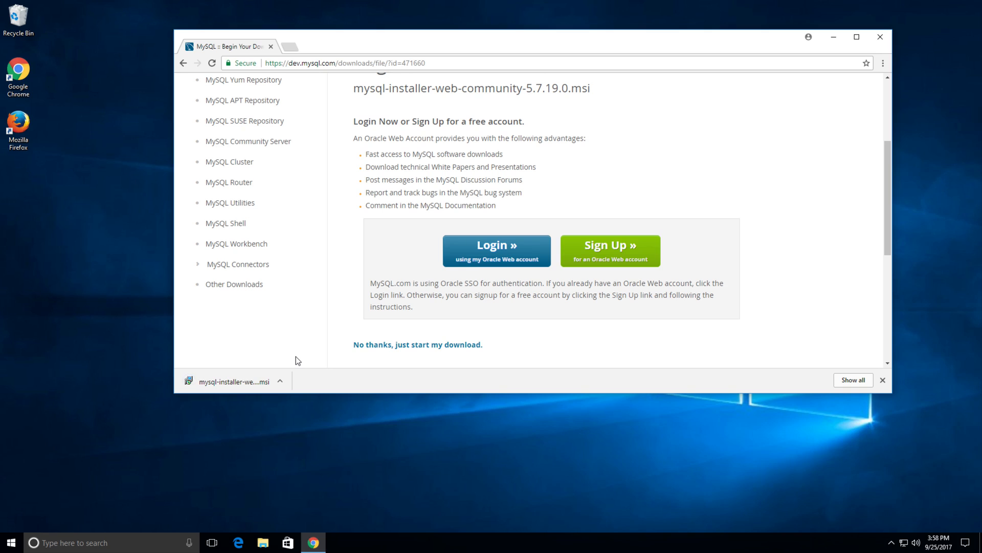
- Run the downloaded MySQL installer and authorize it with the admin user name and account password
left_click(226, 382)
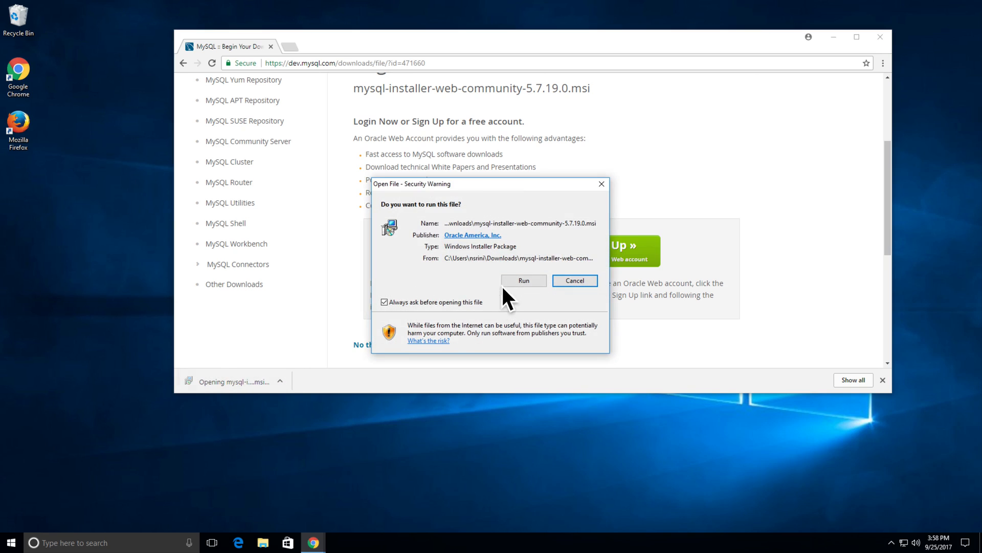
left_click(510, 281)
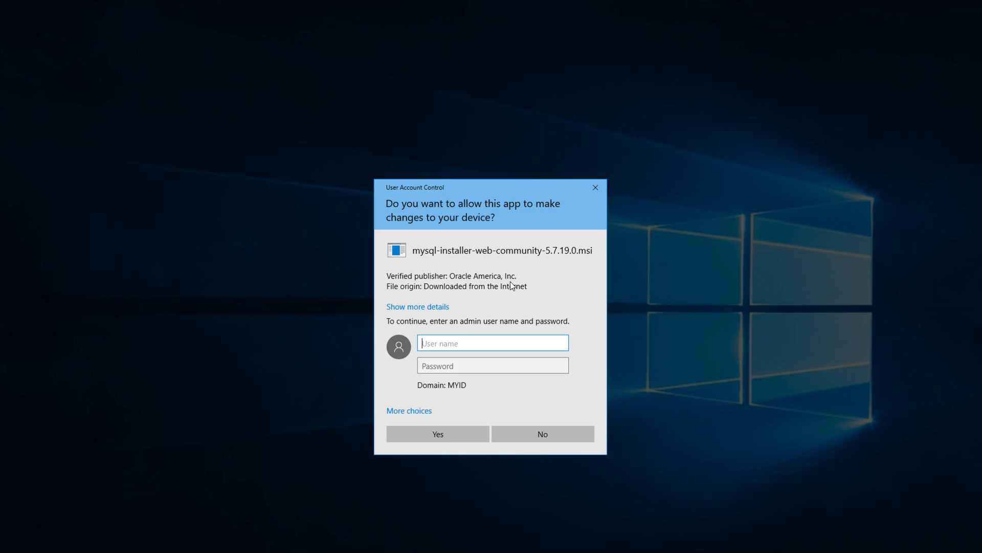
type("nsrini")
key("Tab")
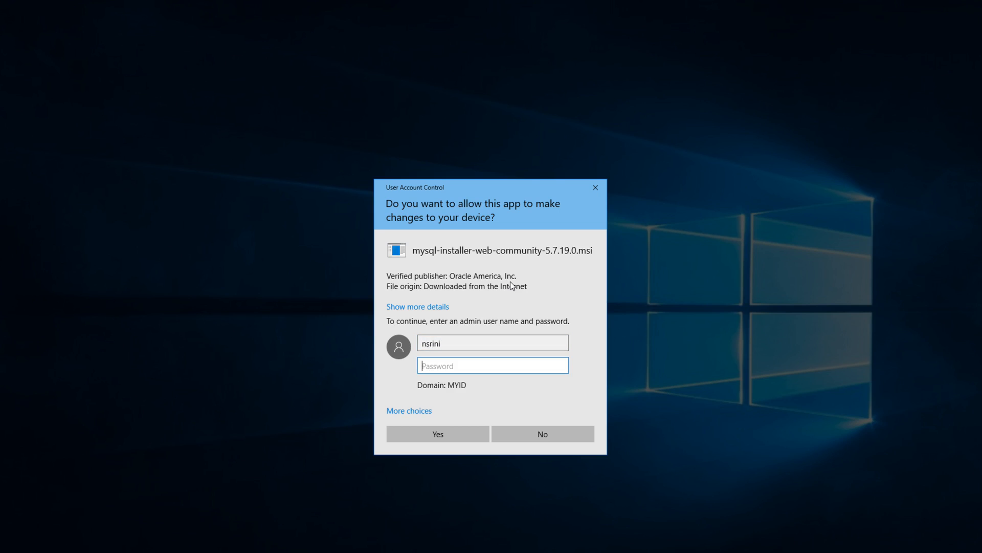
type("••••••••••••••••")
key("Return")
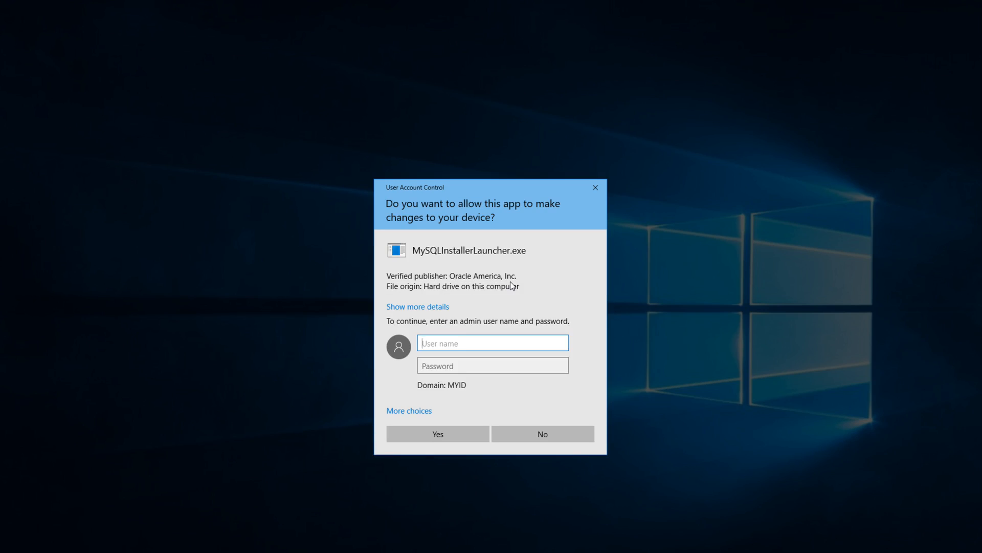
- Authorize MySQLInstallerLauncher.exe to make changes by entering the admin user name and password
type("nsrini")
key("Tab")
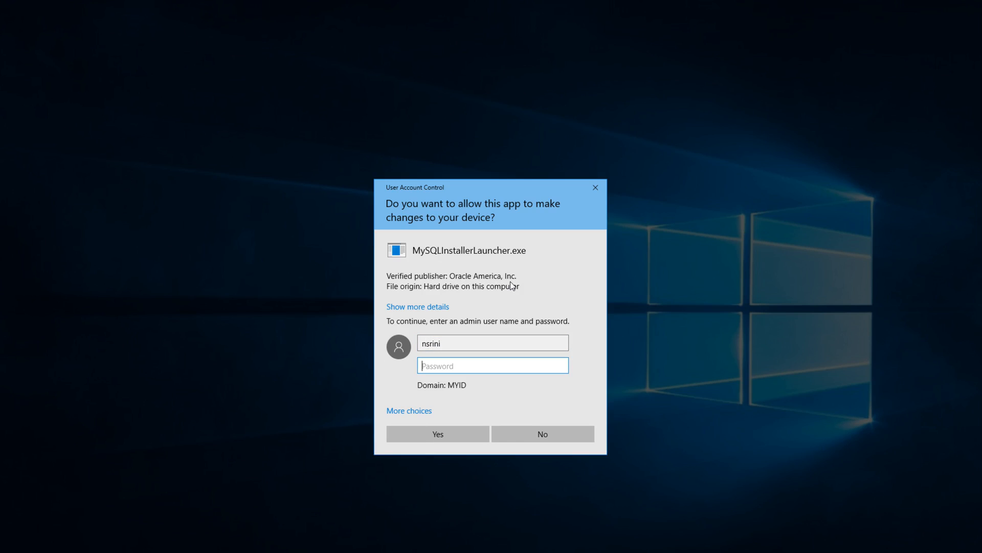
type("•••••••••••••••")
key("Return")
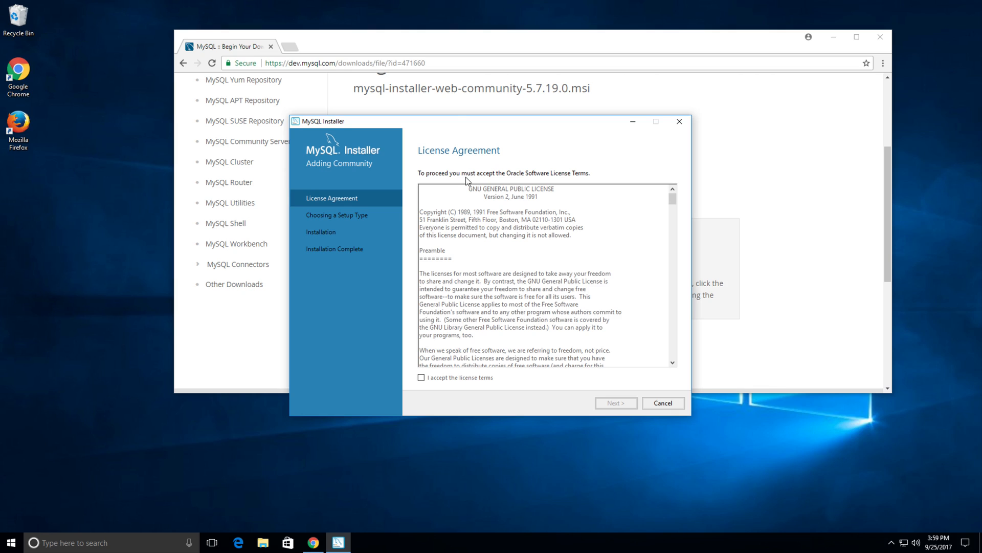
- Accept the MySQL license terms and select the Custom setup type
left_click(421, 378)
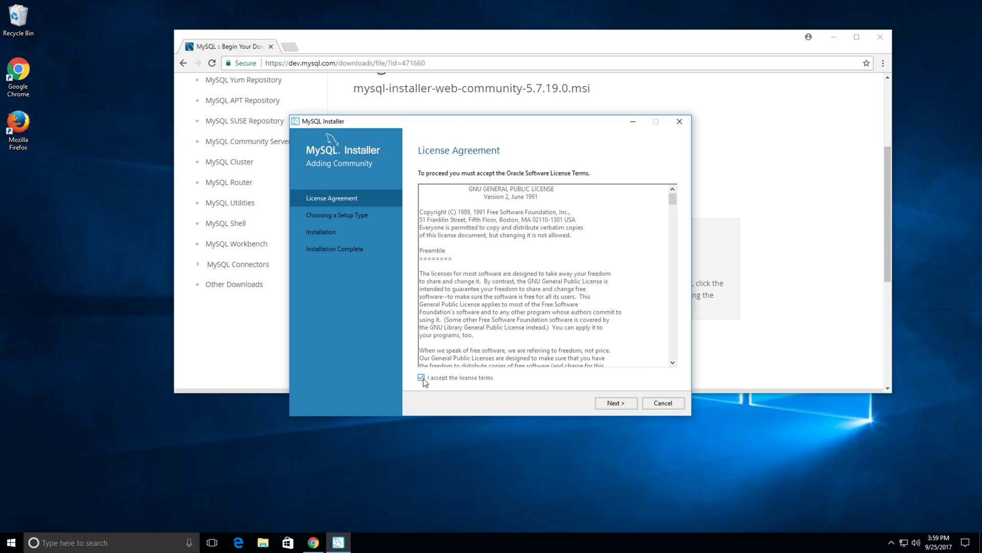
left_click(616, 403)
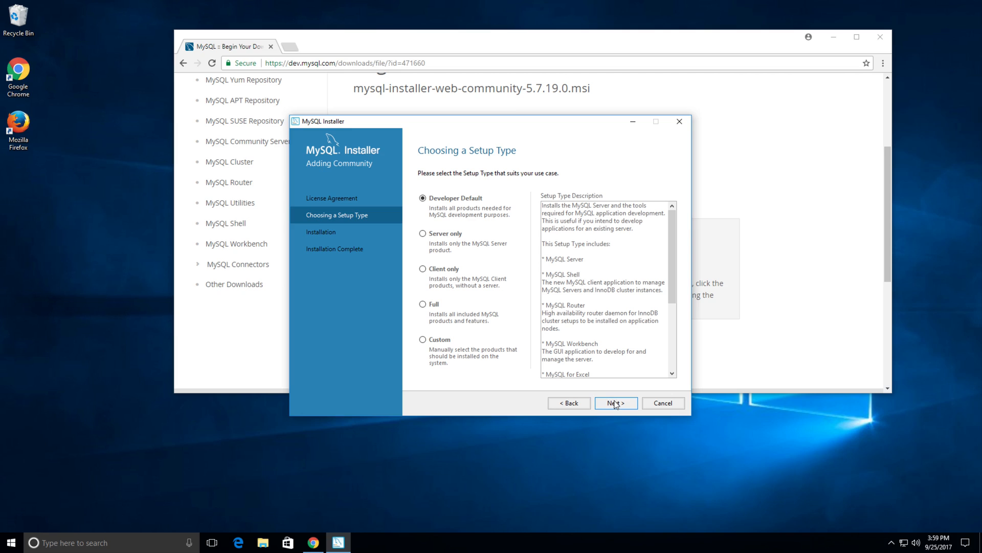
left_click(424, 341)
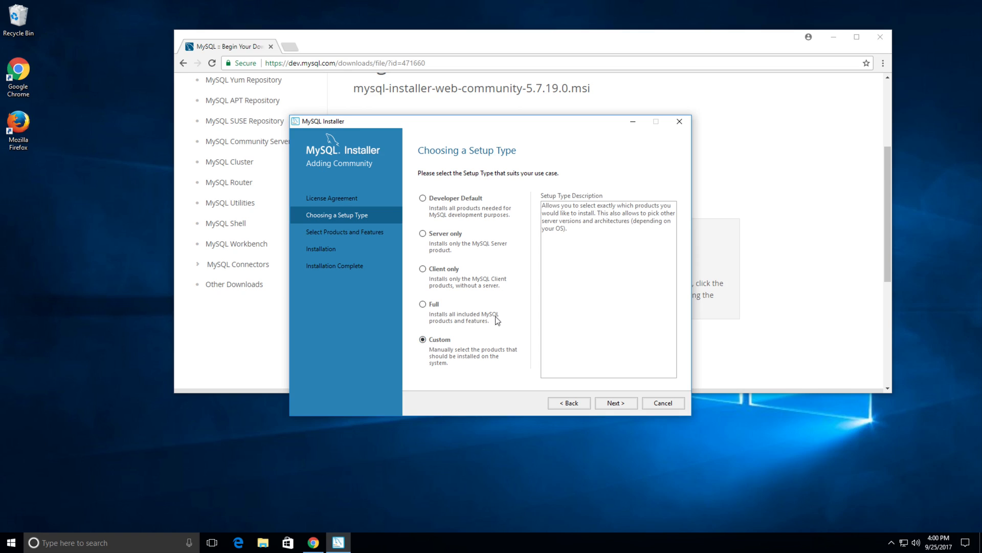
- Compare the descriptions of the Client only, Server only, Full and Developer Default setup types, and return to the Custom type
left_click(445, 272)
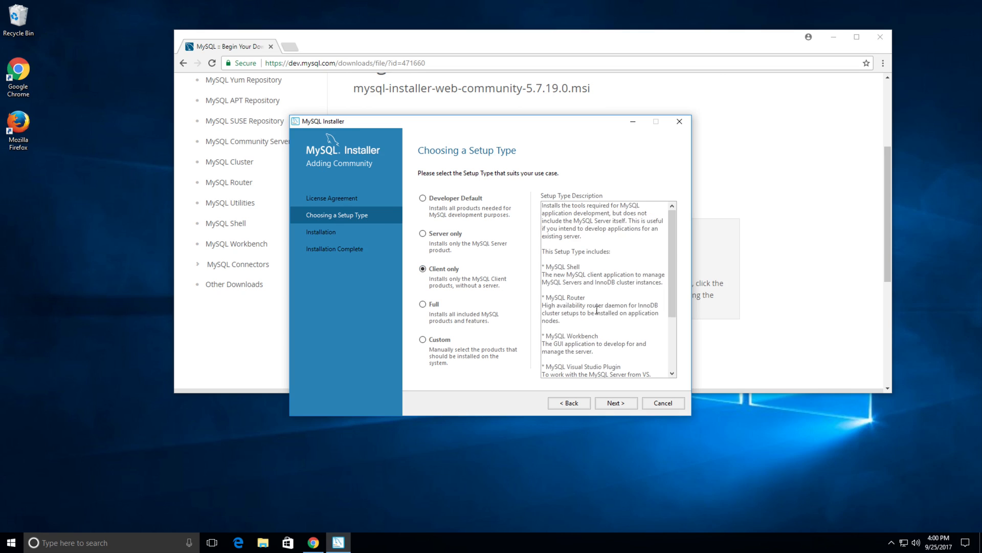
scroll(595, 312, "down", 3)
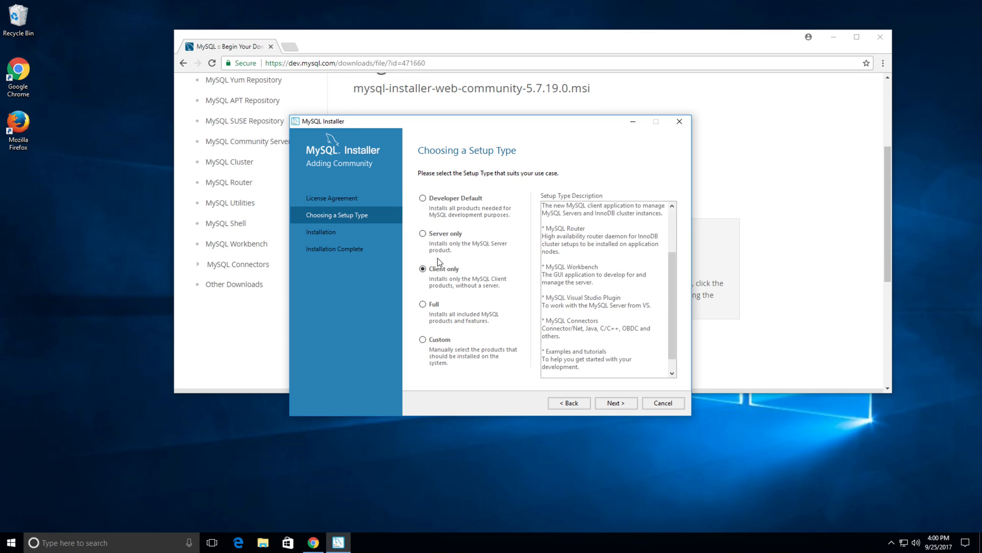
left_click(421, 235)
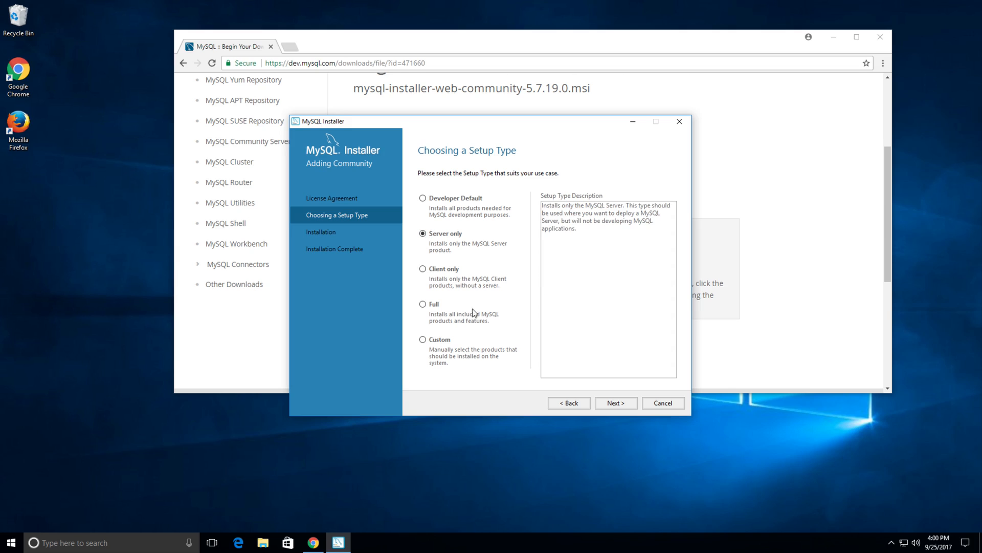
left_click(435, 307)
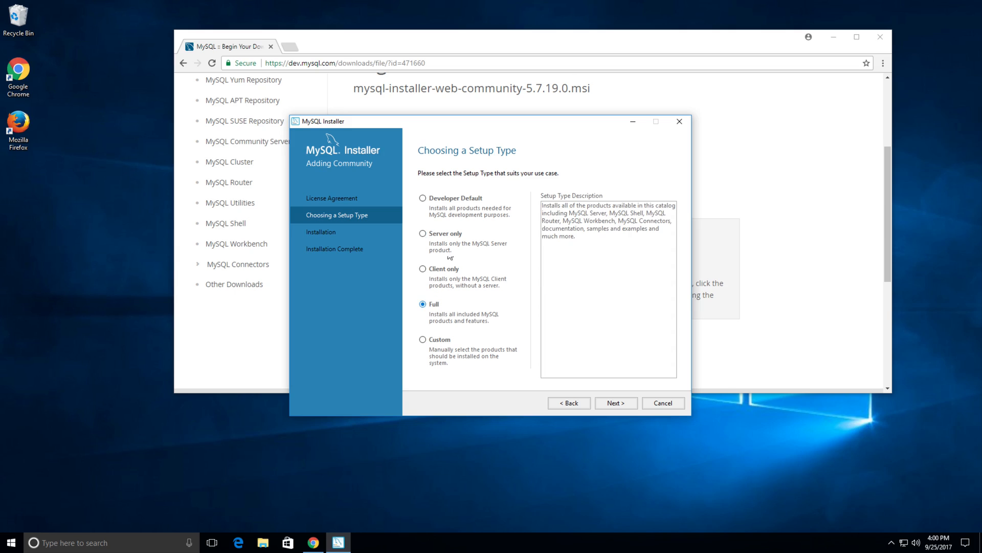
left_click(454, 200)
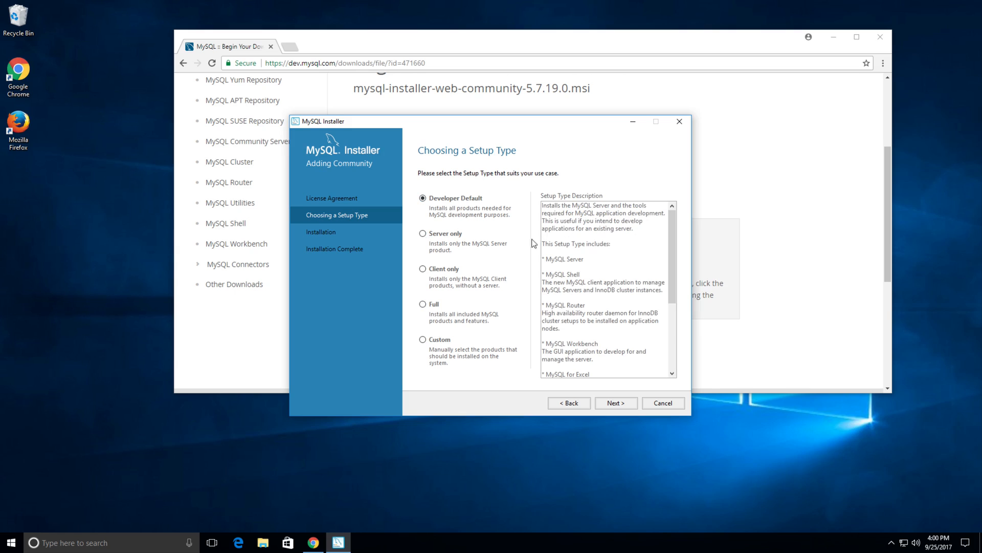
scroll(549, 274, "down", 2)
scroll(548, 274, "down", 1)
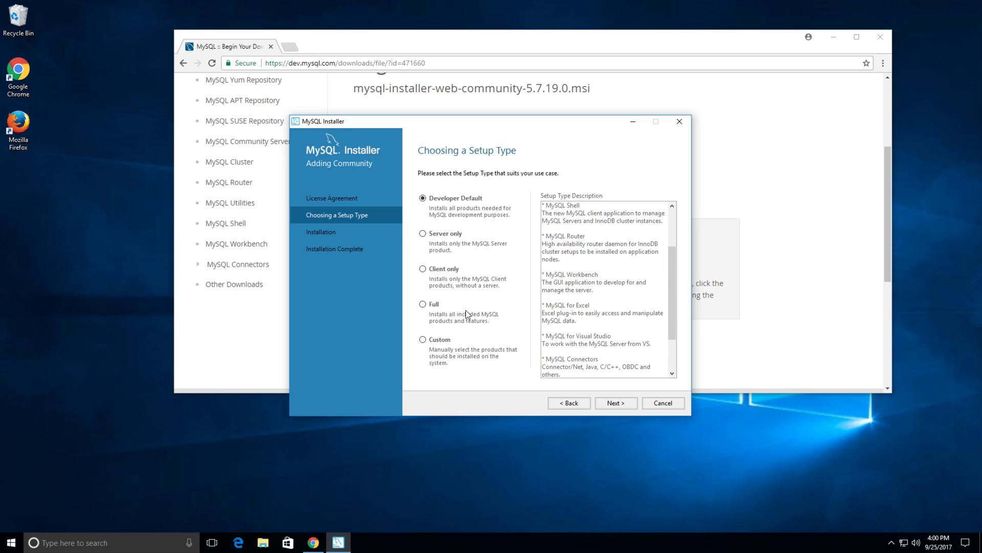
left_click(442, 347)
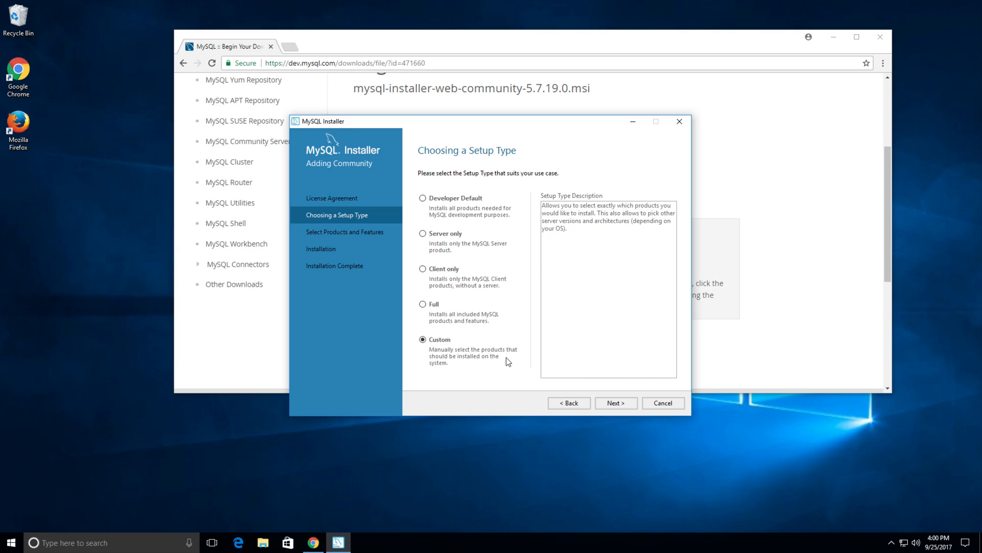
- Proceed with the Custom setup type and add MySQL Server 5.7.19 - X64 to the products to be installed
left_click(615, 403)
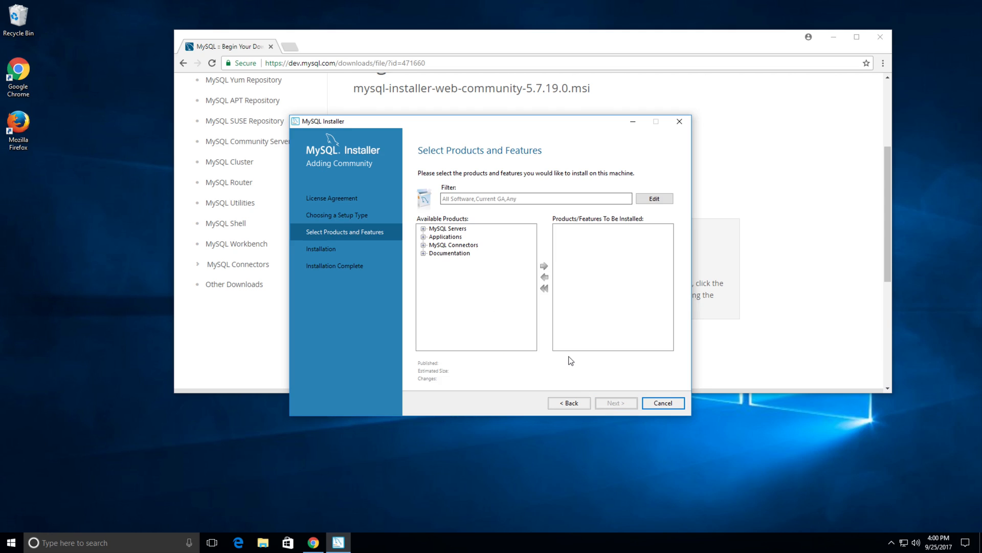
left_click(423, 228)
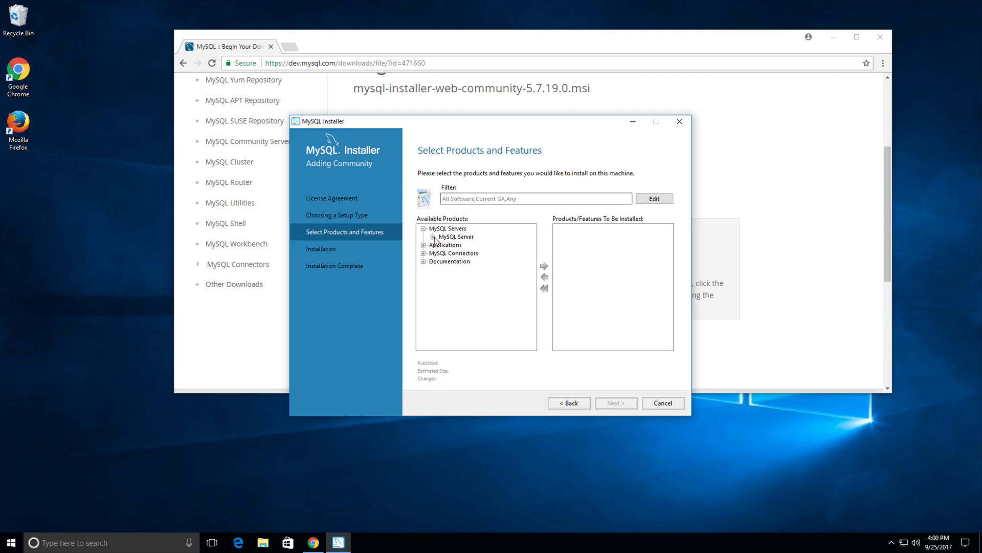
left_click(424, 229)
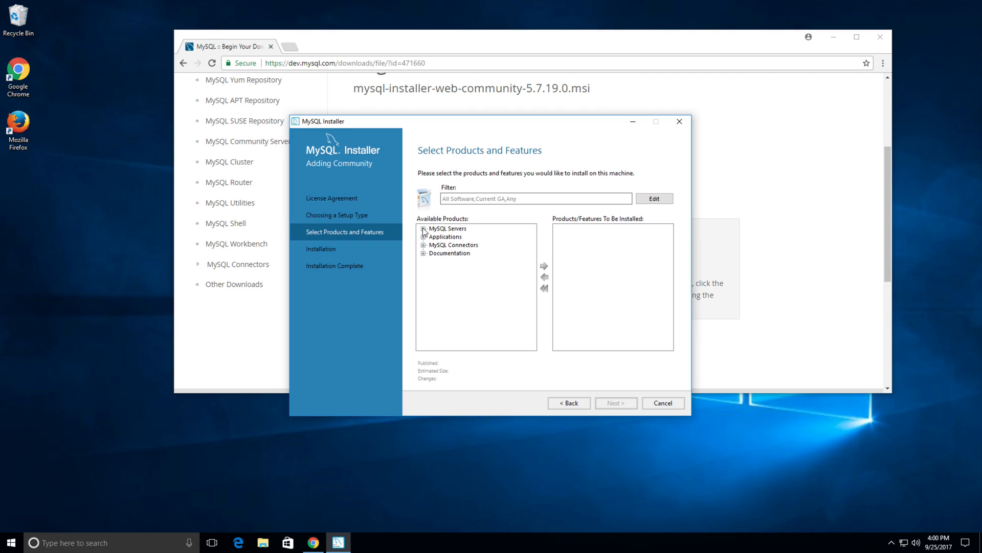
left_click(423, 229)
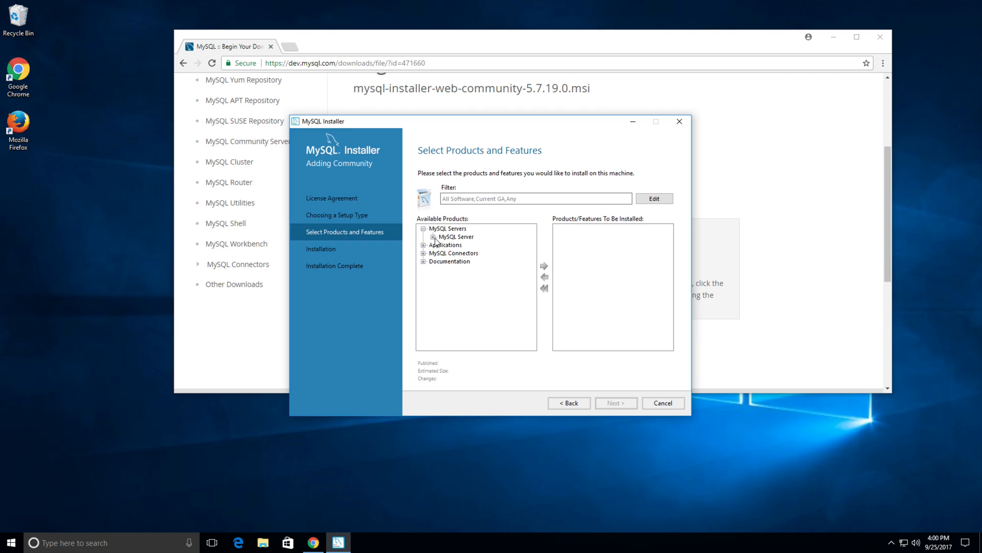
left_click(434, 237)
left_click(444, 246)
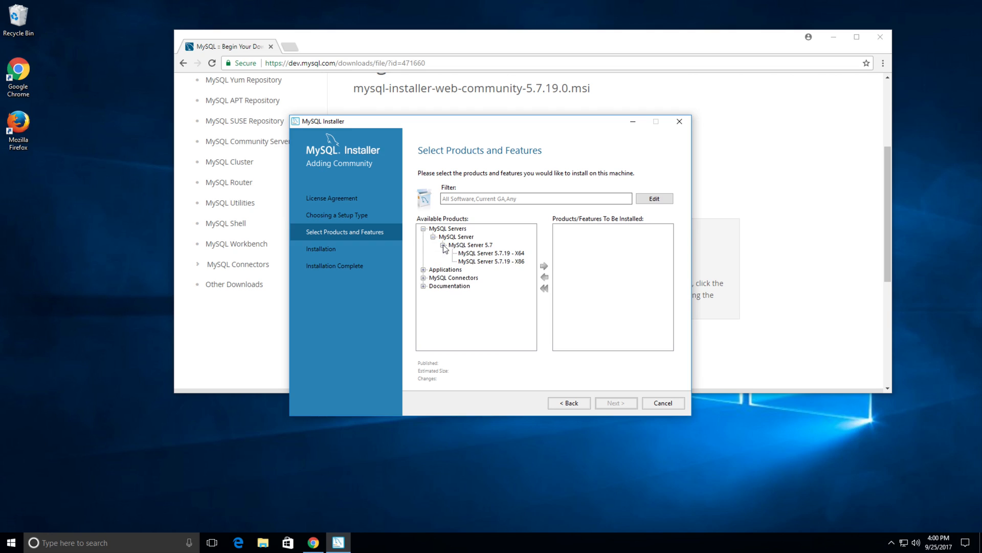
left_click(478, 253)
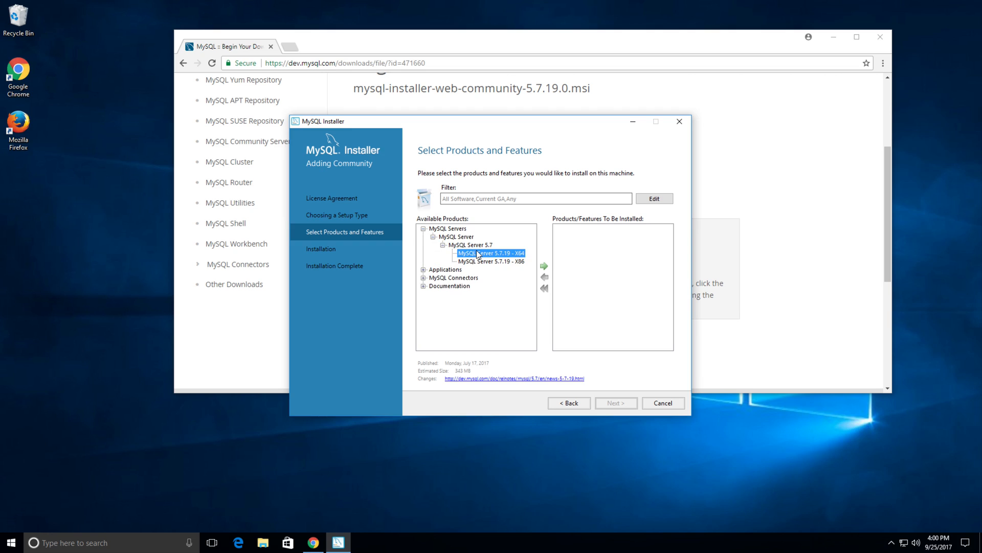
left_click(543, 270)
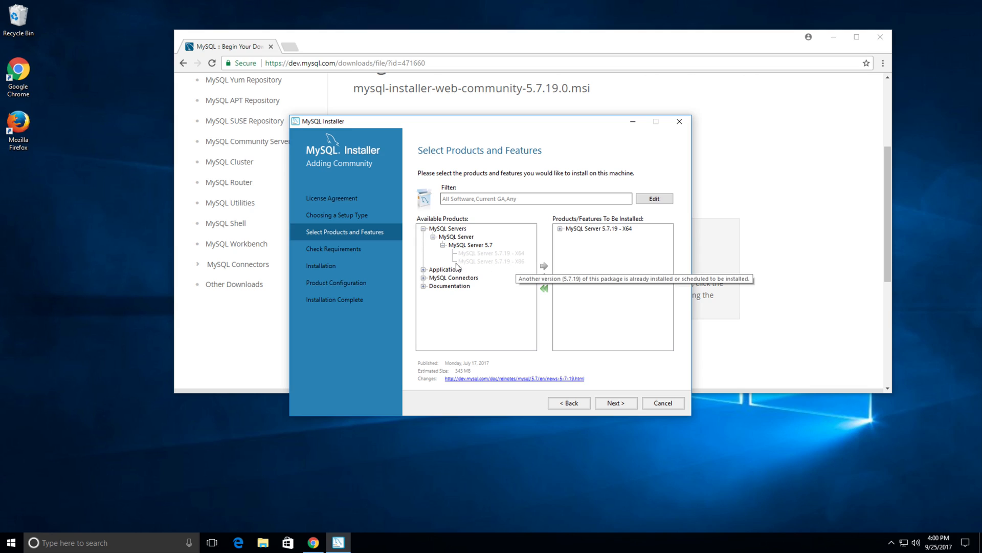
- Add MySQL Workbench 6.3.9 - X64 from the Applications category to the products to be installed
left_click(423, 269)
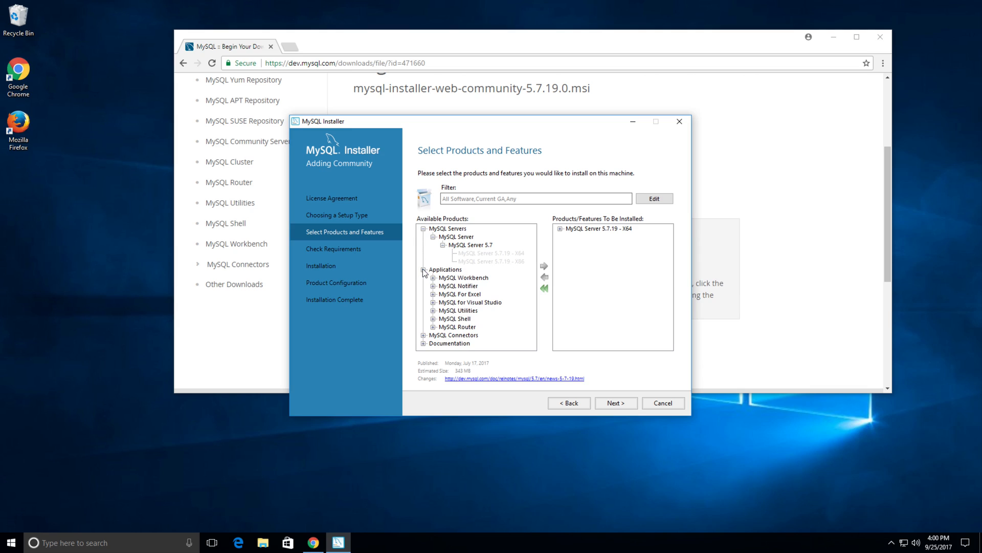
left_click(433, 278)
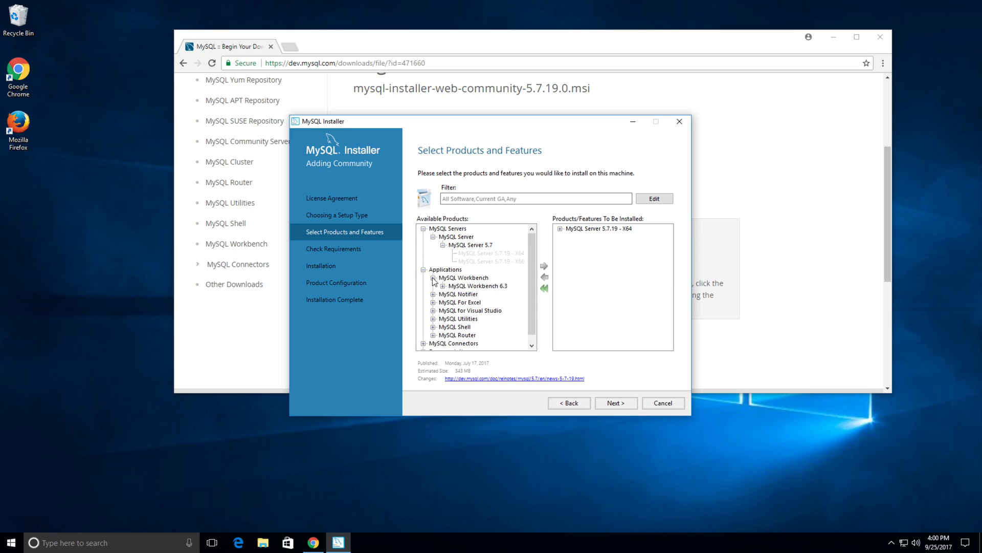
left_click(443, 286)
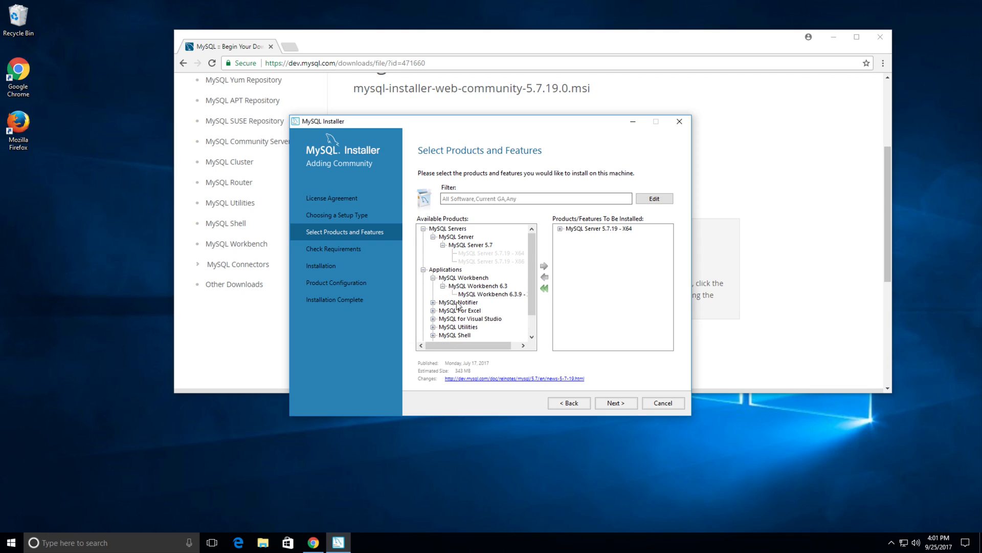
left_click(473, 294)
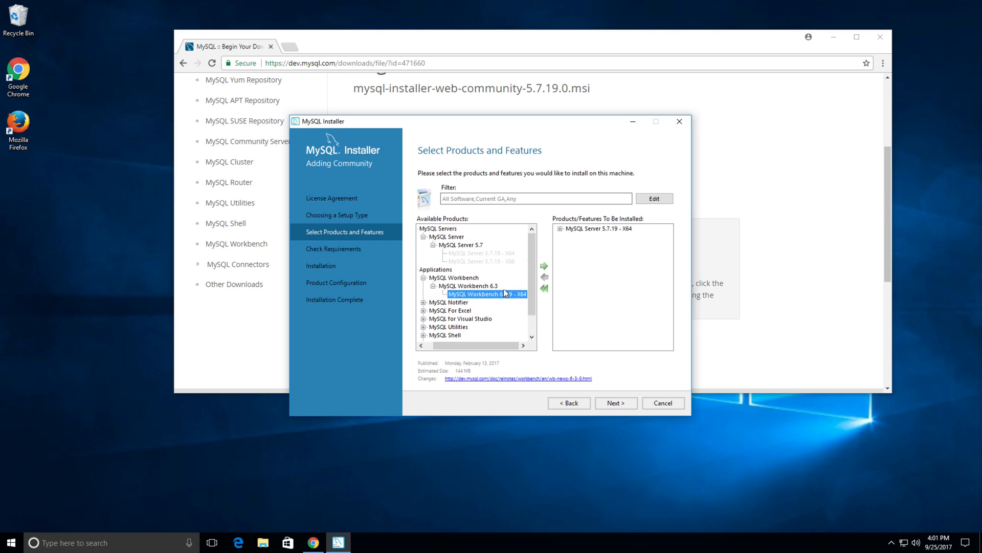
left_click(544, 266)
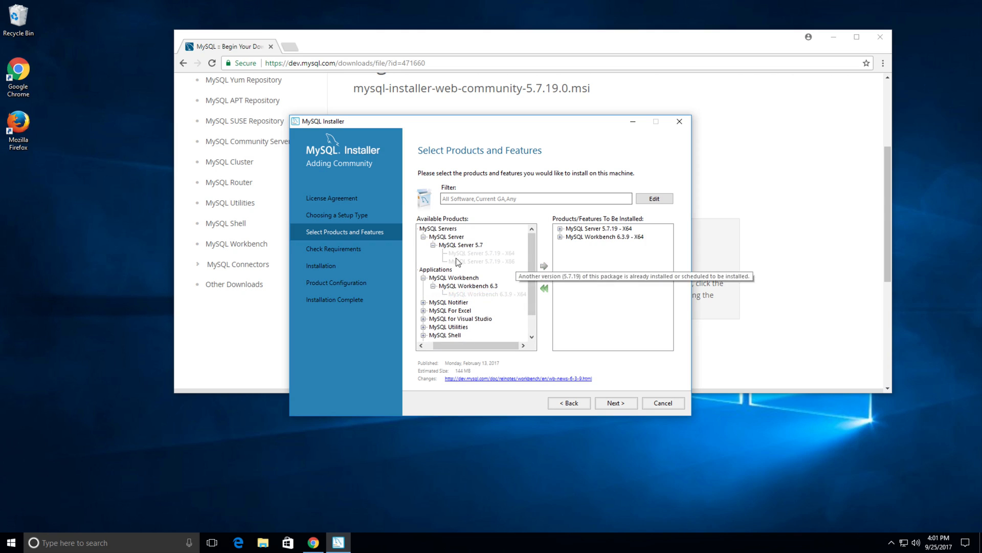
- Add MySQL Notifier 1.1.7 - X86 to the products to be installed and confirm the product selection
left_click(424, 278)
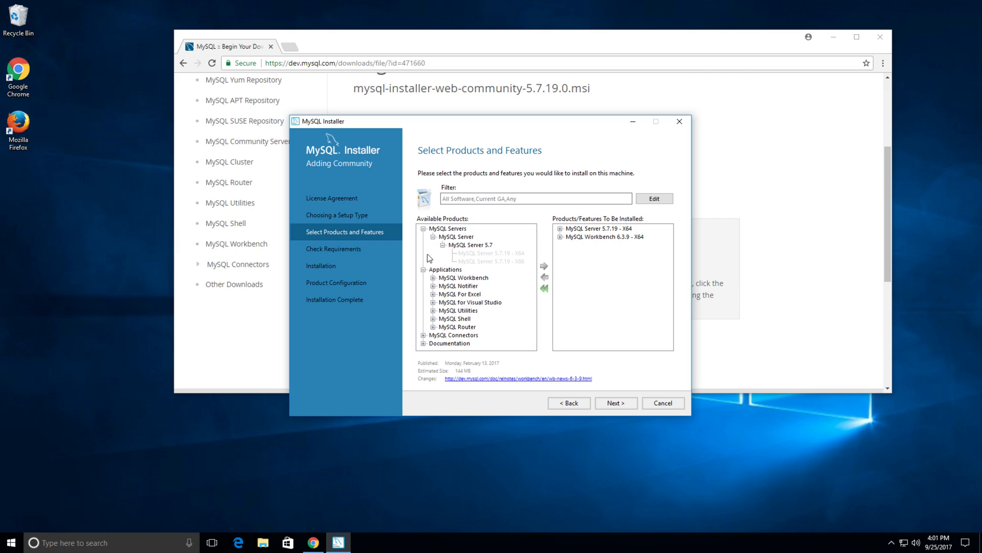
left_click(423, 228)
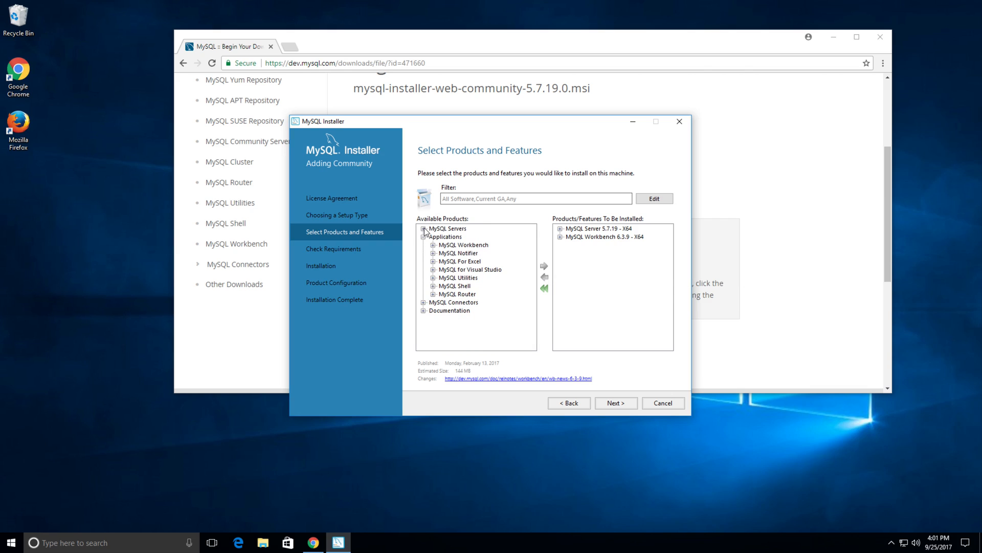
left_click(433, 253)
left_click(443, 261)
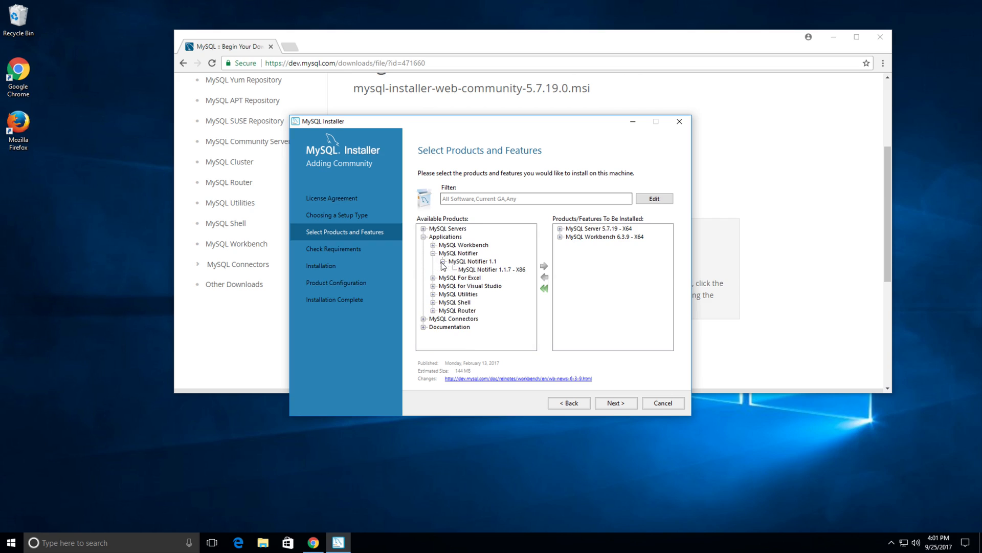
left_click(476, 269)
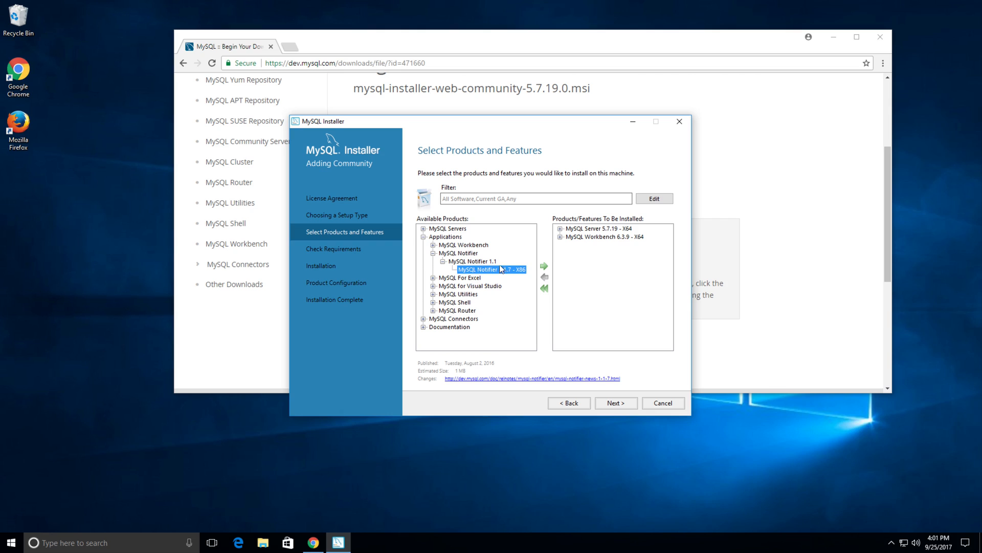
left_click(544, 266)
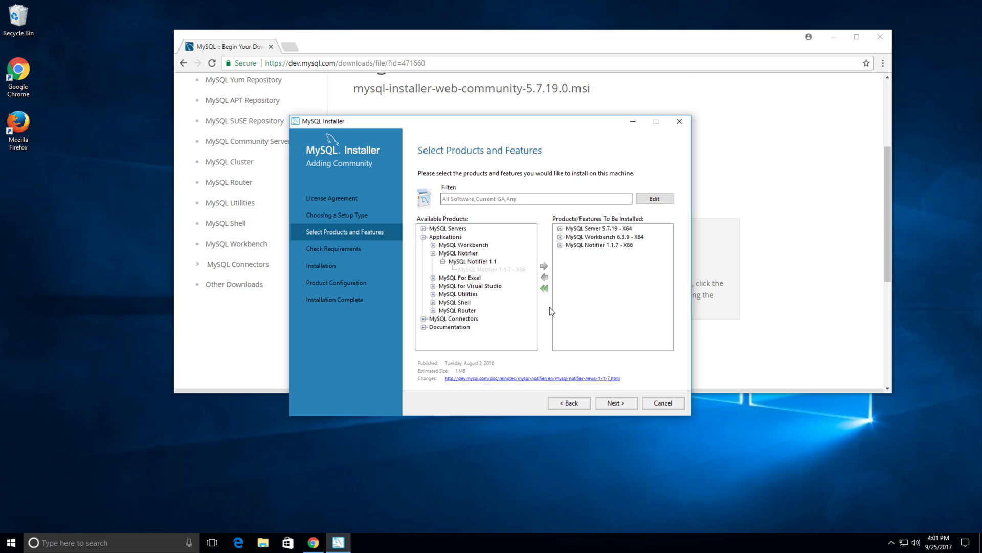
left_click(616, 403)
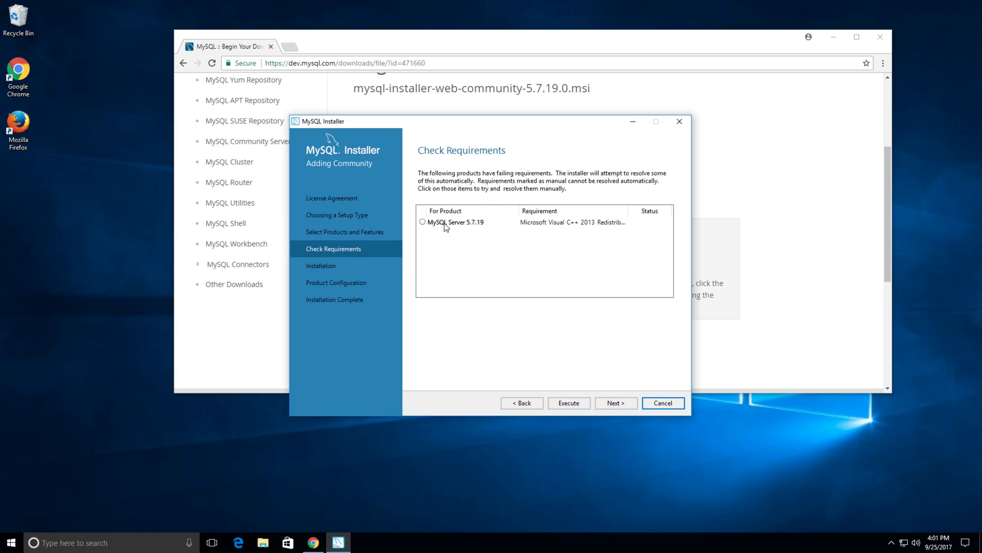
- Resolve the MySQL Server requirement by installing the Microsoft Visual C++ 2013 Redistributable (x64), accepting its license terms
left_click(558, 226)
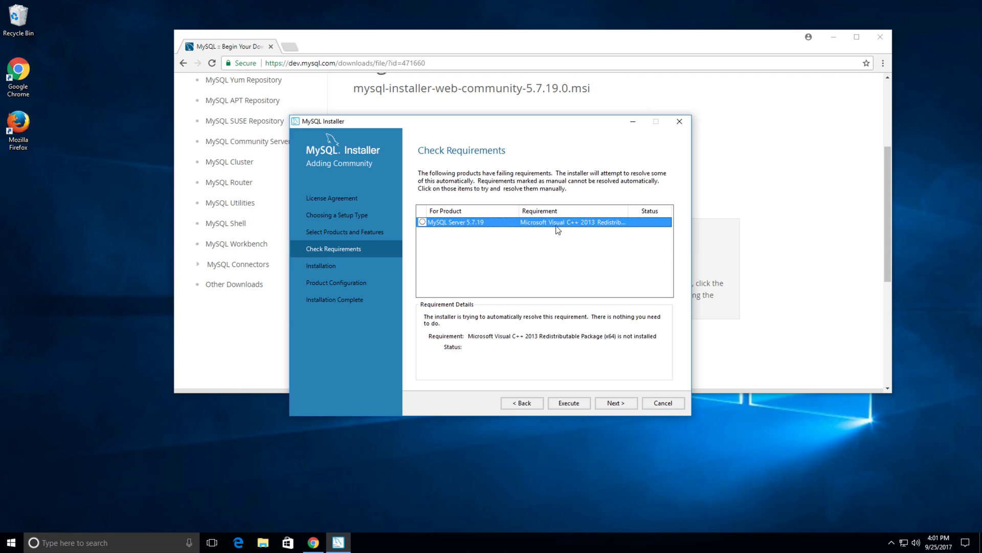
left_click(580, 408)
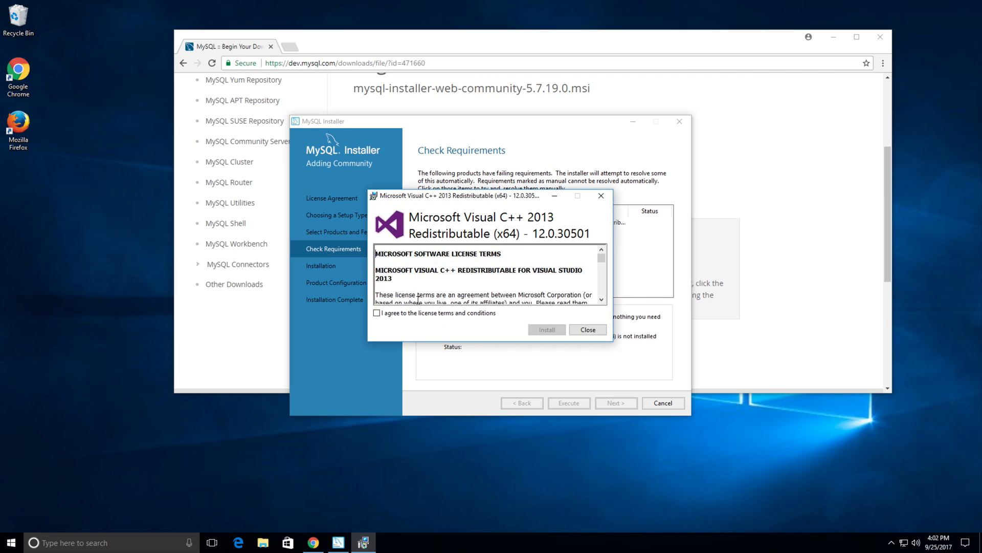
left_click(398, 313)
left_click(554, 330)
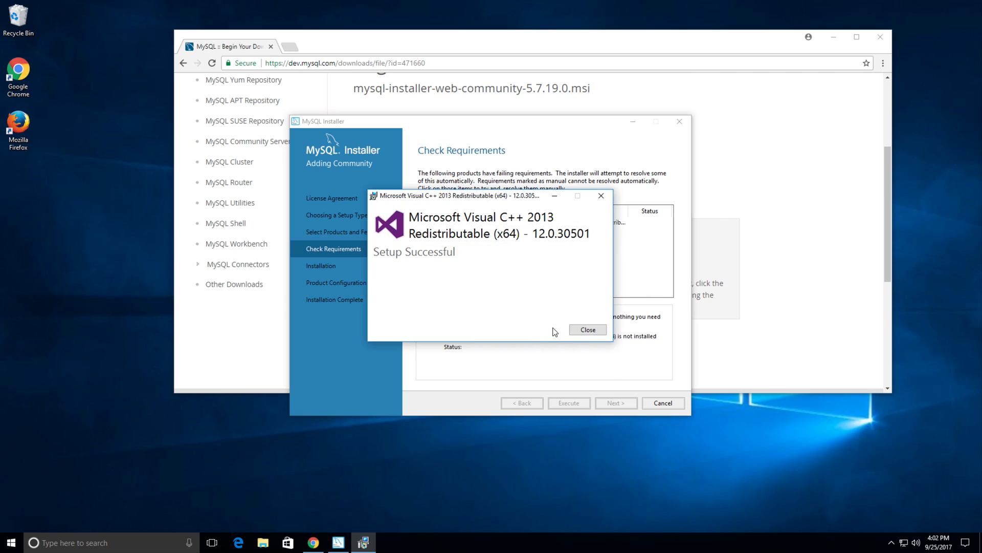
left_click(584, 329)
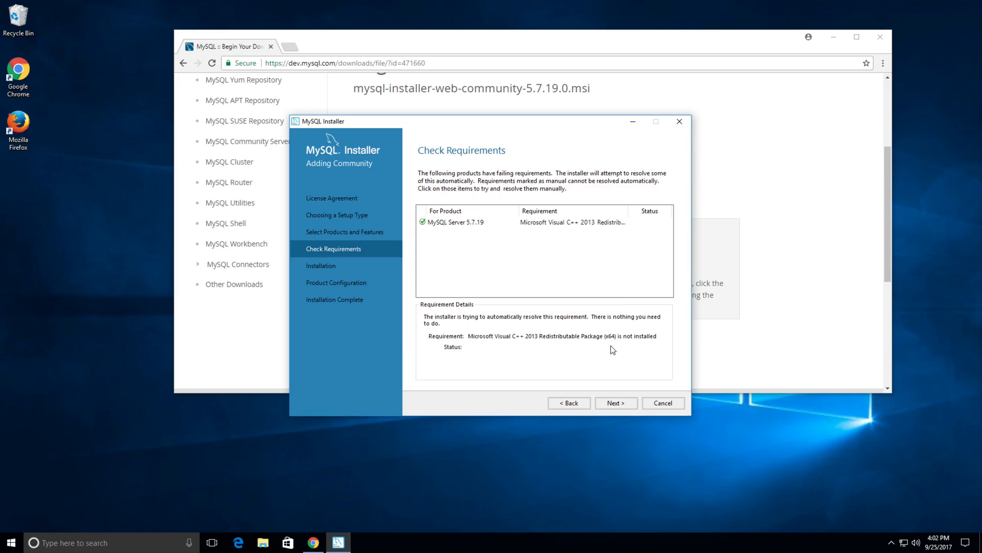
- Download and install MySQL Server 5.7.19, Workbench 6.3.9 and Notifier 1.1.7, and continue to product configuration
left_click(616, 403)
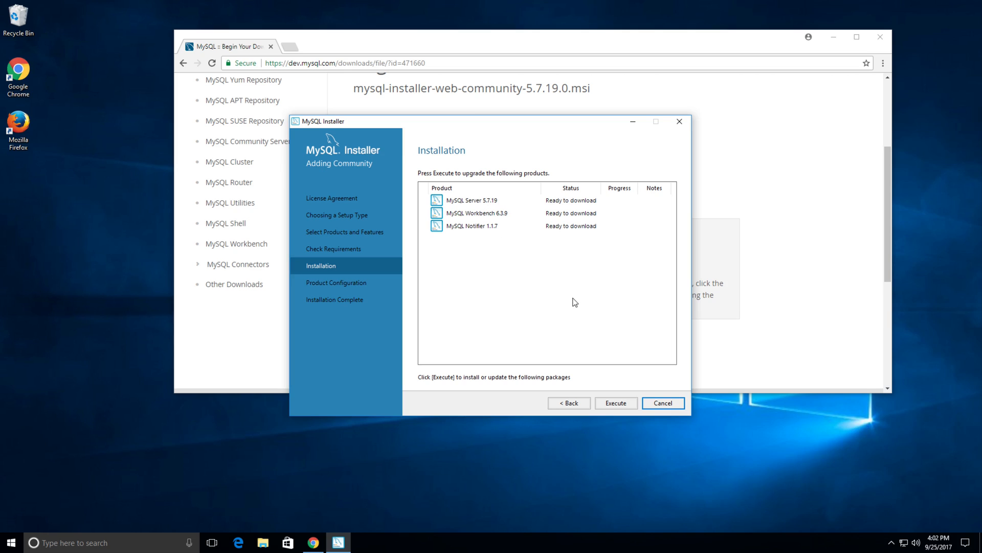
left_click(627, 405)
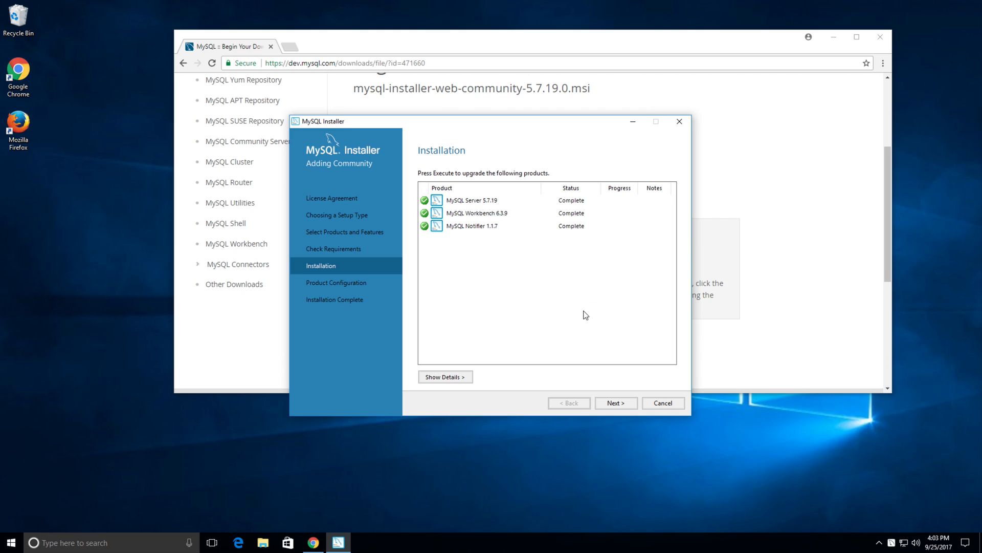
left_click(615, 404)
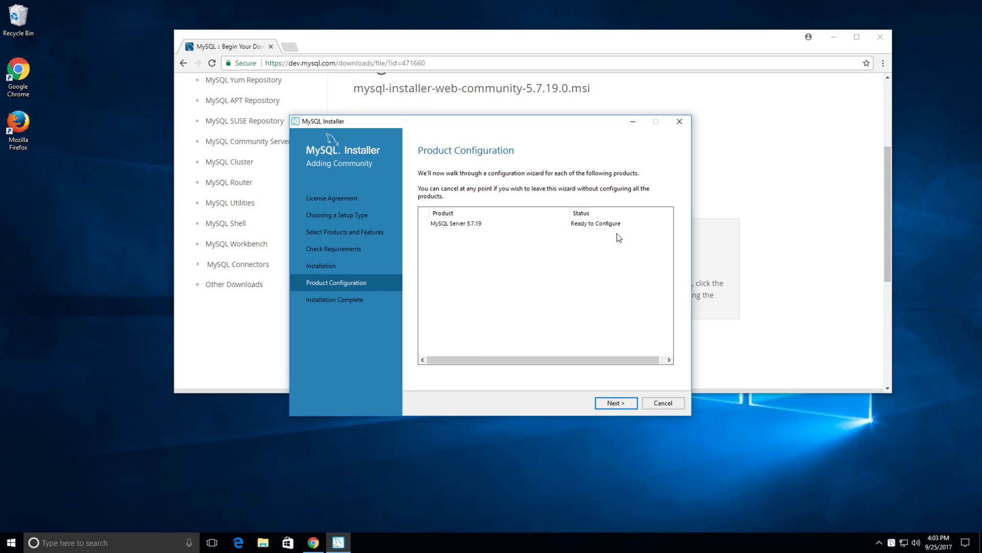
- Configure the server as Standalone MySQL Server with the Development Machine type, accepting TCP/IP on port 3306 with the firewall port open
left_click(611, 404)
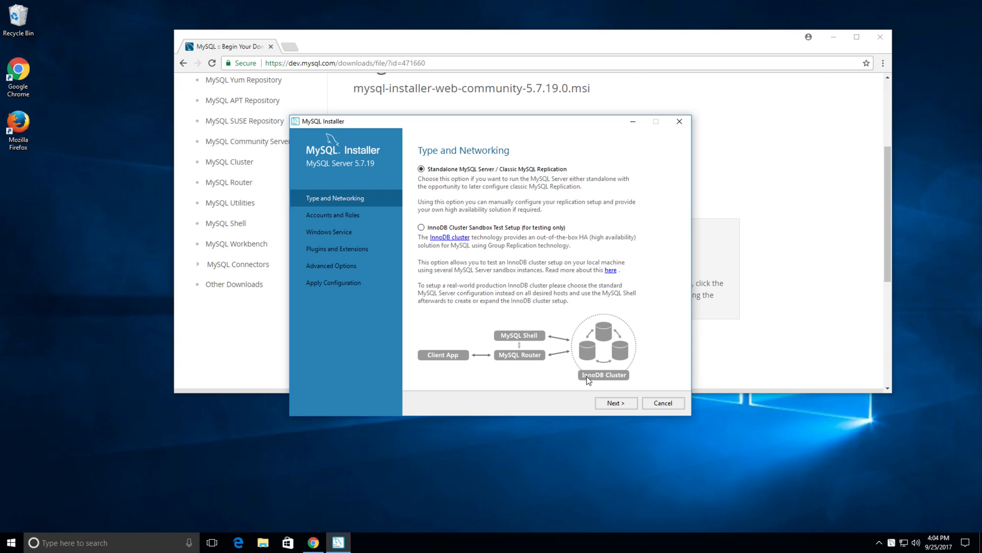
left_click(616, 403)
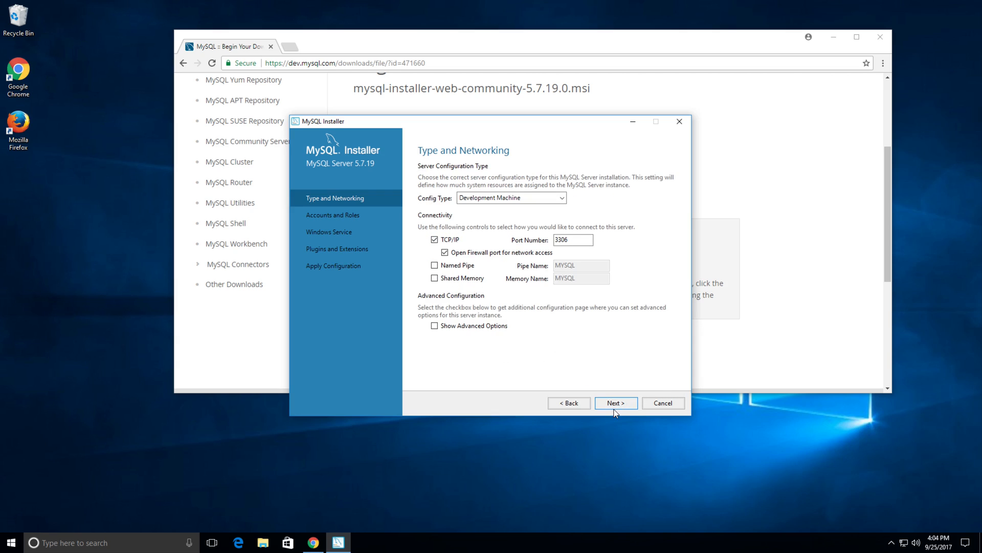
left_click(559, 198)
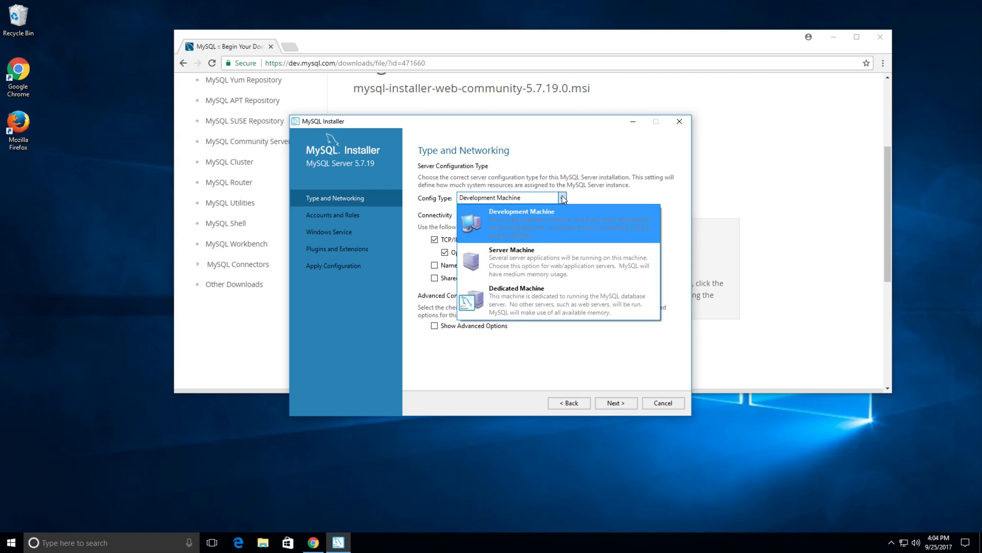
left_click(563, 199)
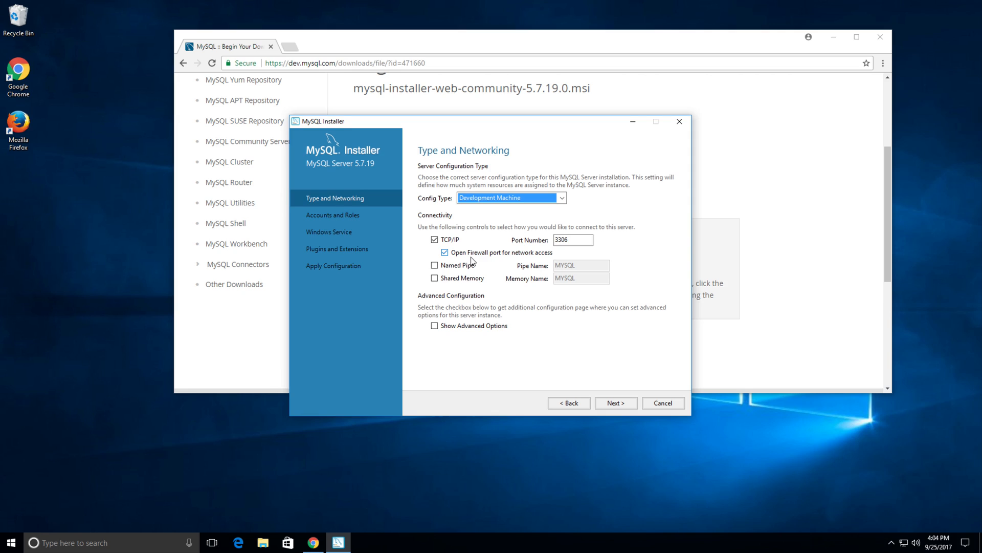
left_click(628, 405)
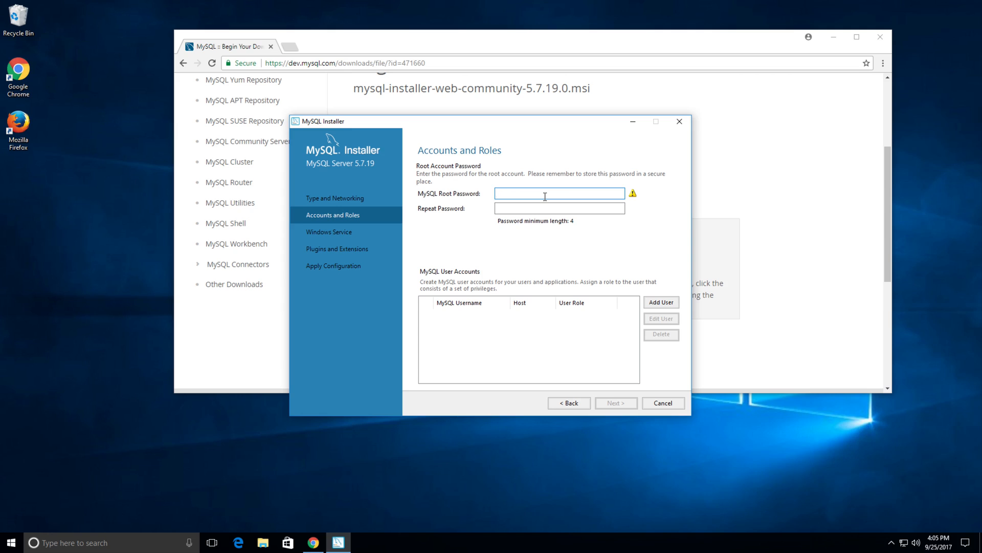
- Enter and repeat the MySQL root password, and continue without adding user accounts
type("•••••")
left_click(546, 206)
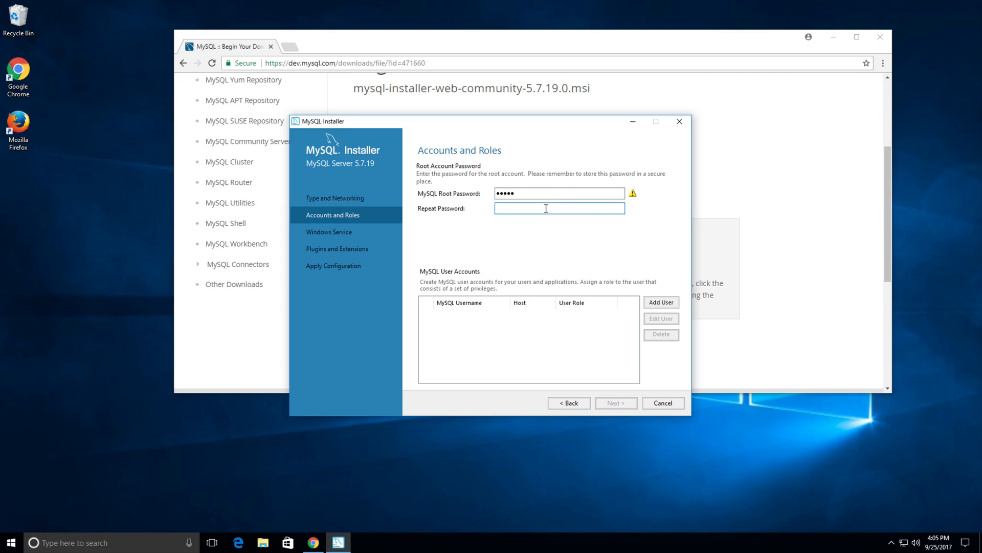
type("•••••")
left_click(617, 404)
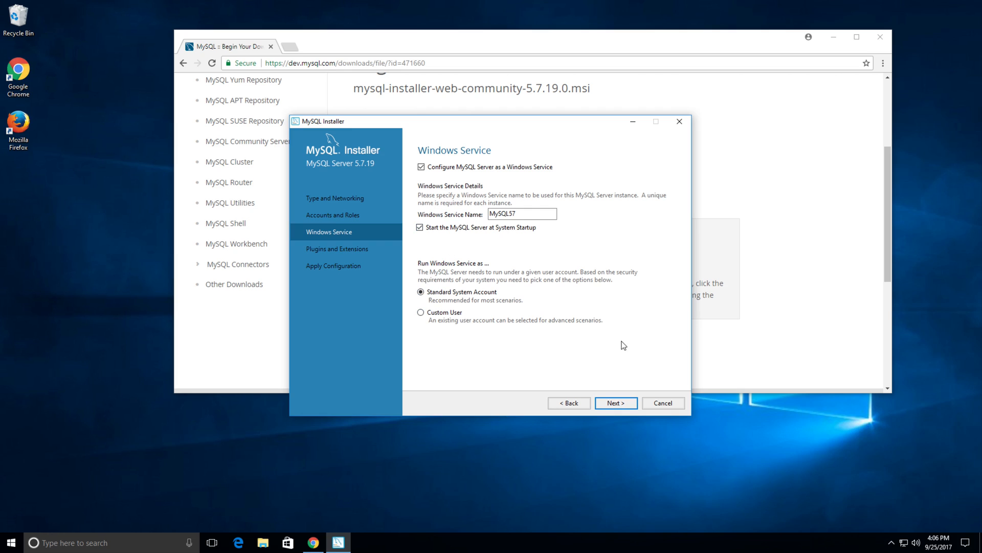
- Accept the MySQL57 Windows service defaults, leave X Protocol disabled, and apply the server configuration
left_click(622, 404)
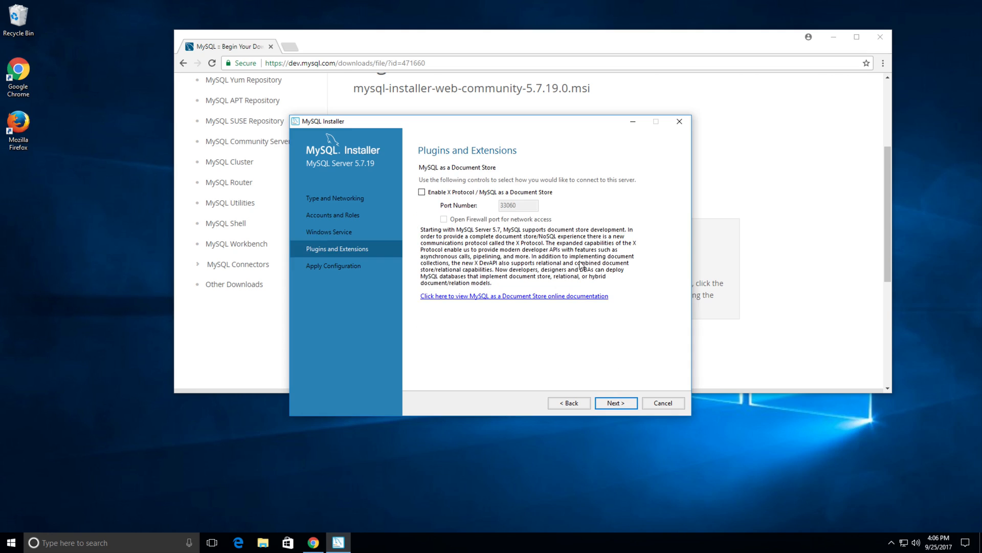
left_click(616, 404)
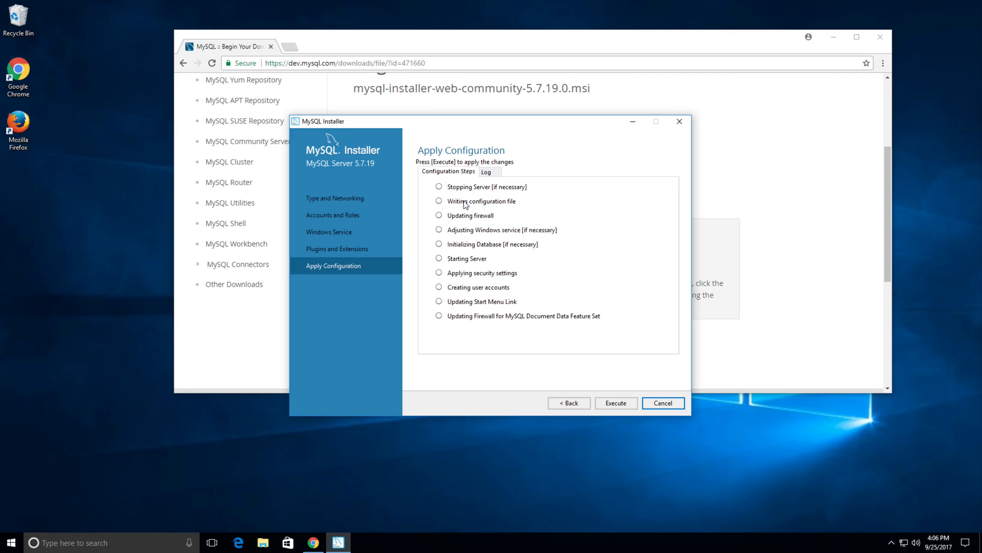
left_click(616, 405)
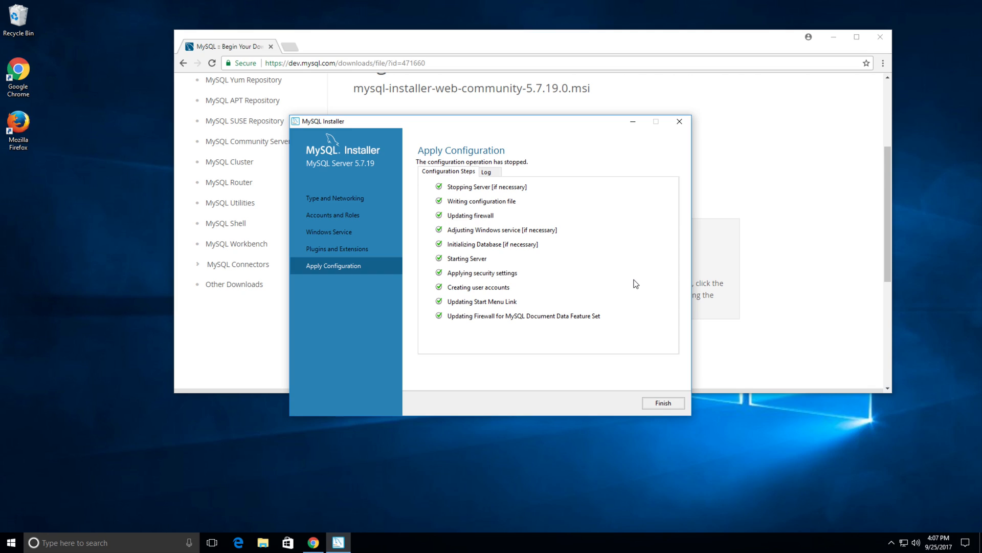
- Finish the server configuration and complete the installation, leaving MySQL Workbench set to start after setup
left_click(663, 403)
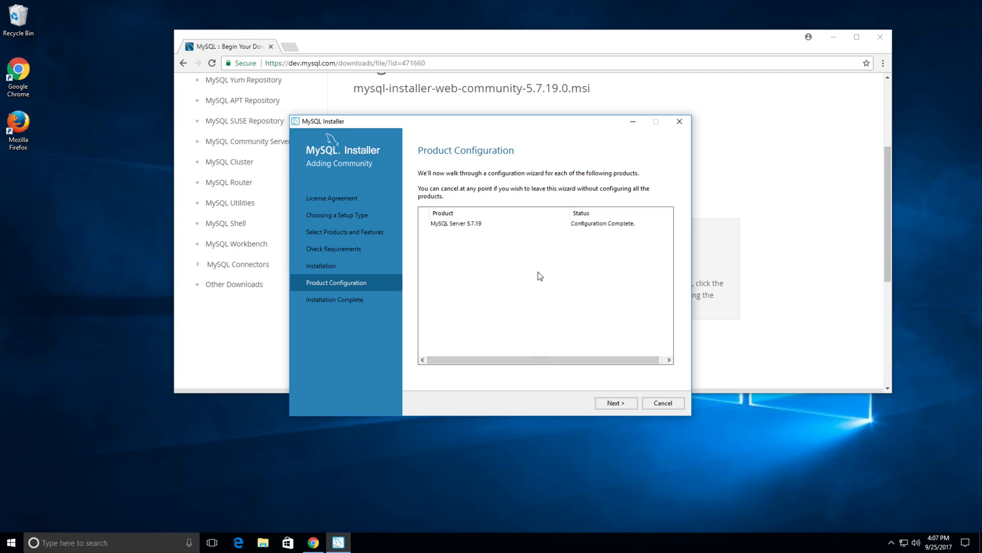
left_click(616, 403)
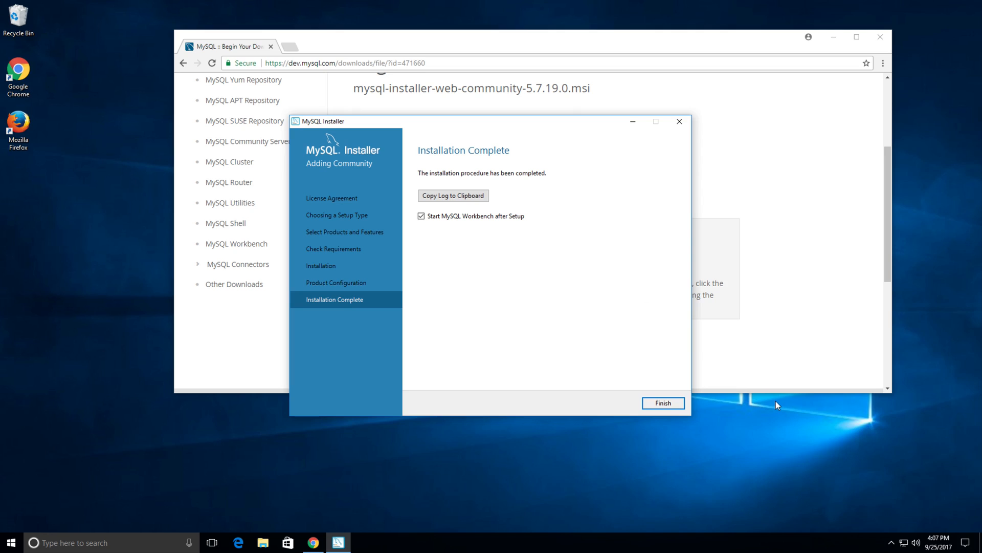
left_click(663, 403)
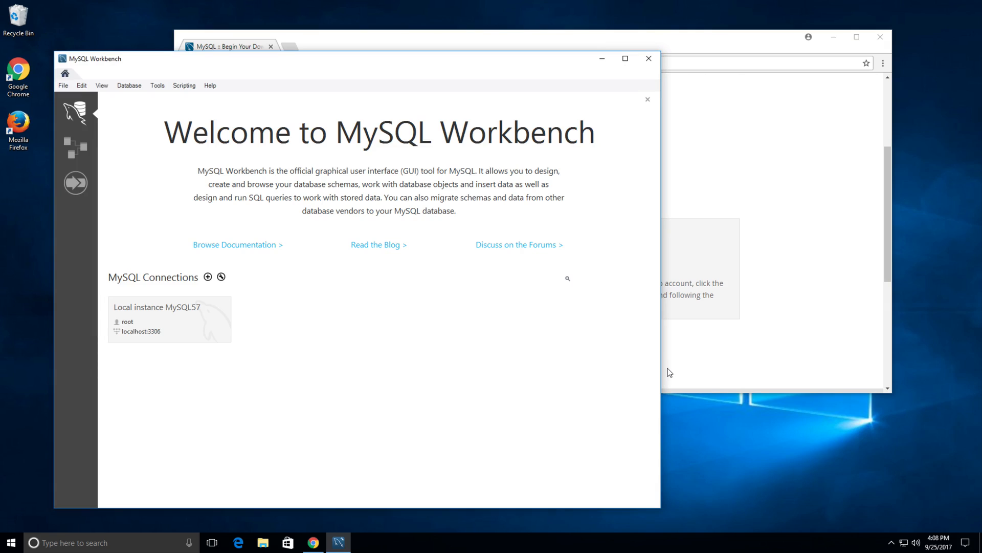
- Stop the MySQL57 service through MySQL Notifier and dismiss its status notification
left_click(891, 542)
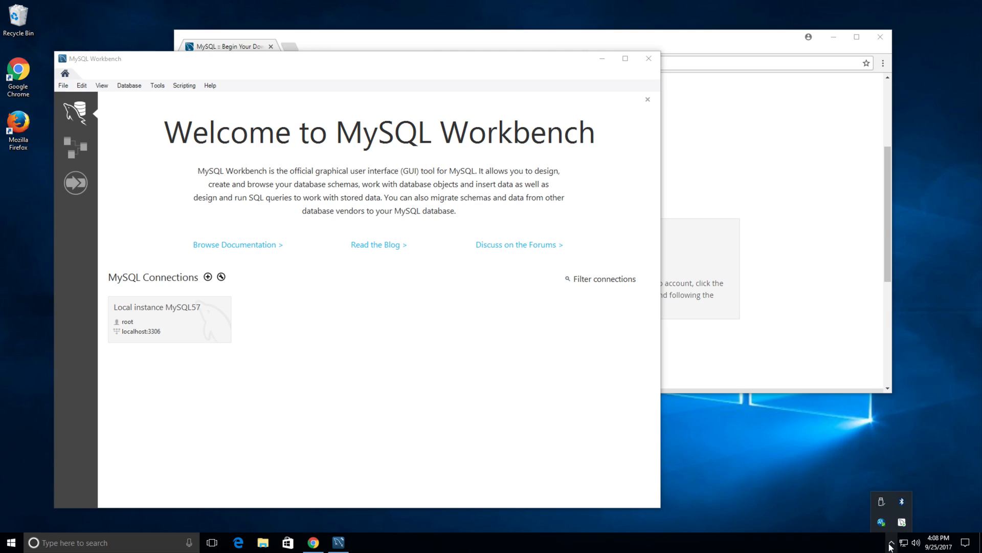
left_click(902, 522)
mouse_move(903, 523)
mouse_move(855, 487)
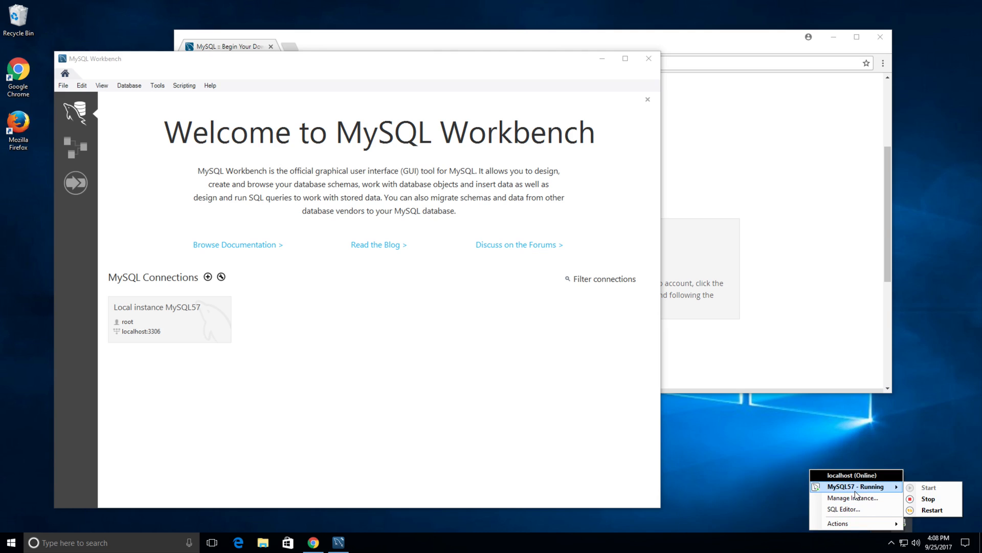
left_click(912, 499)
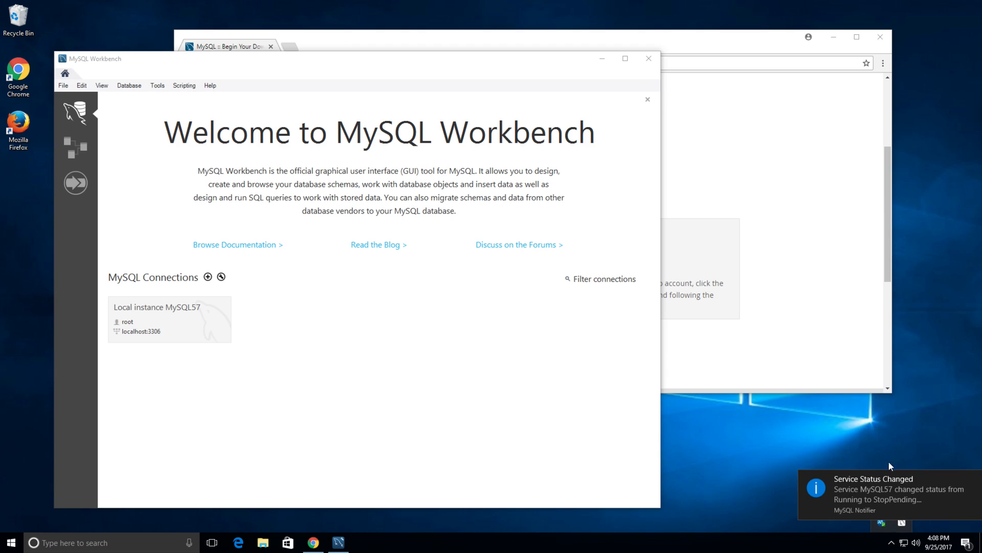
left_click(973, 480)
- Start the MySQL57 service again through MySQL Notifier, dismiss the notifications and check the notifier's status
left_click(891, 543)
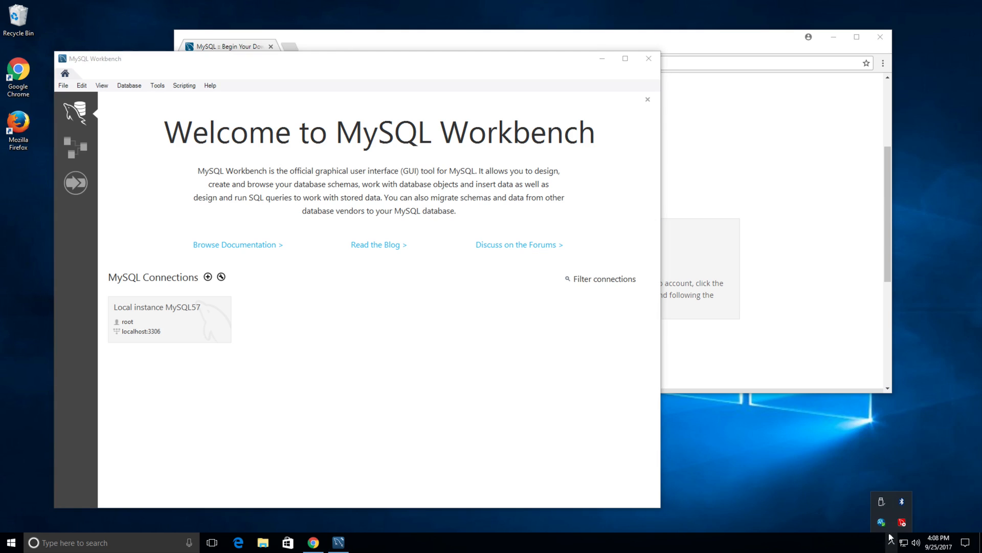
left_click(902, 521)
mouse_move(845, 478)
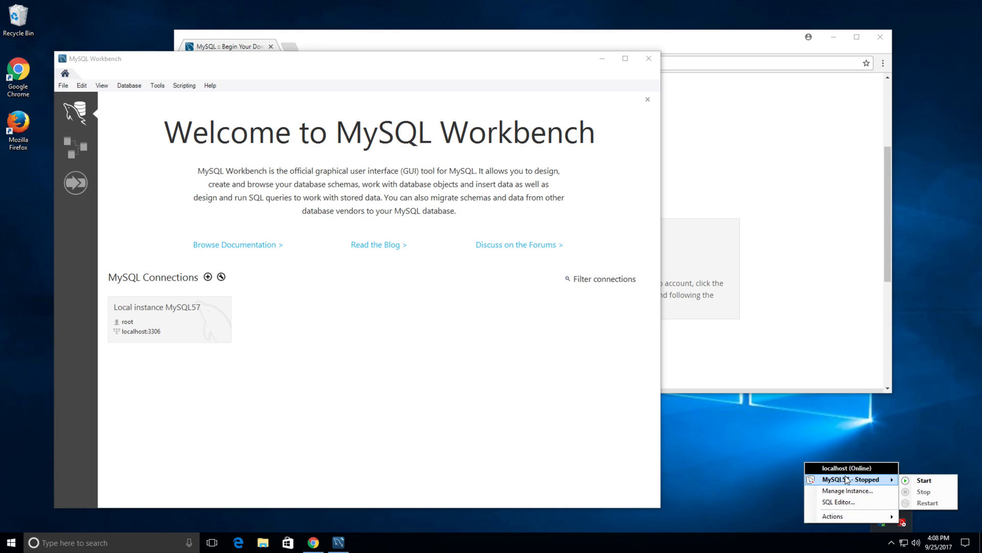
left_click(909, 480)
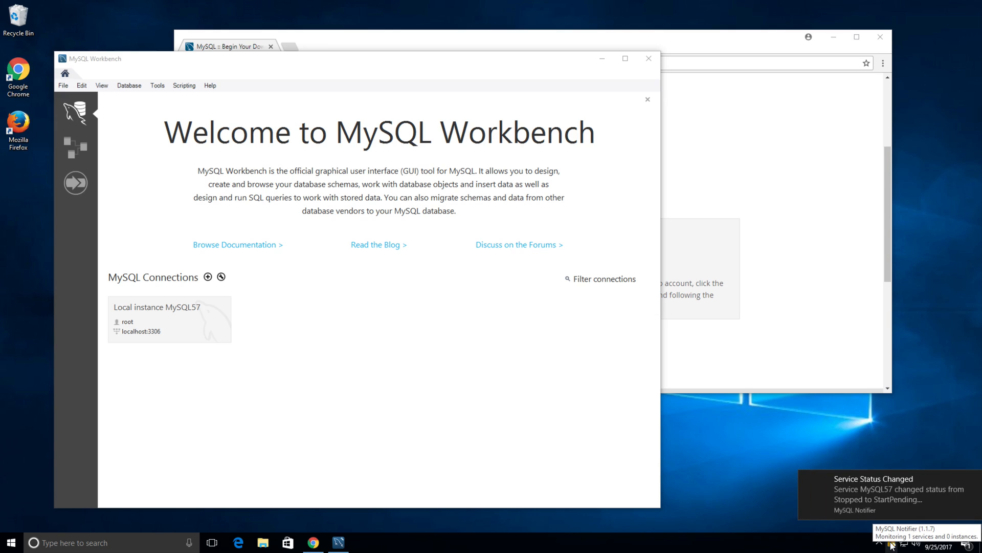
left_click(973, 481)
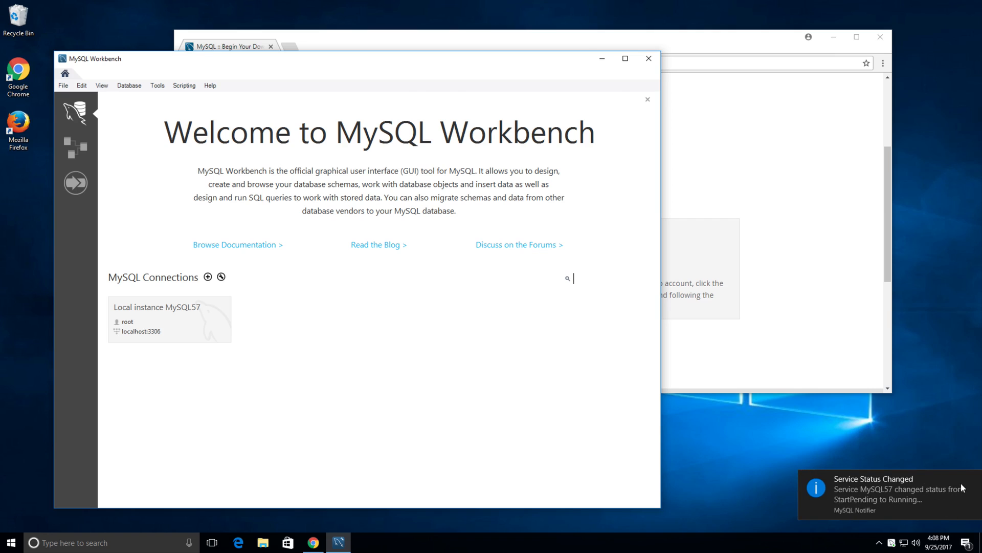
left_click(973, 479)
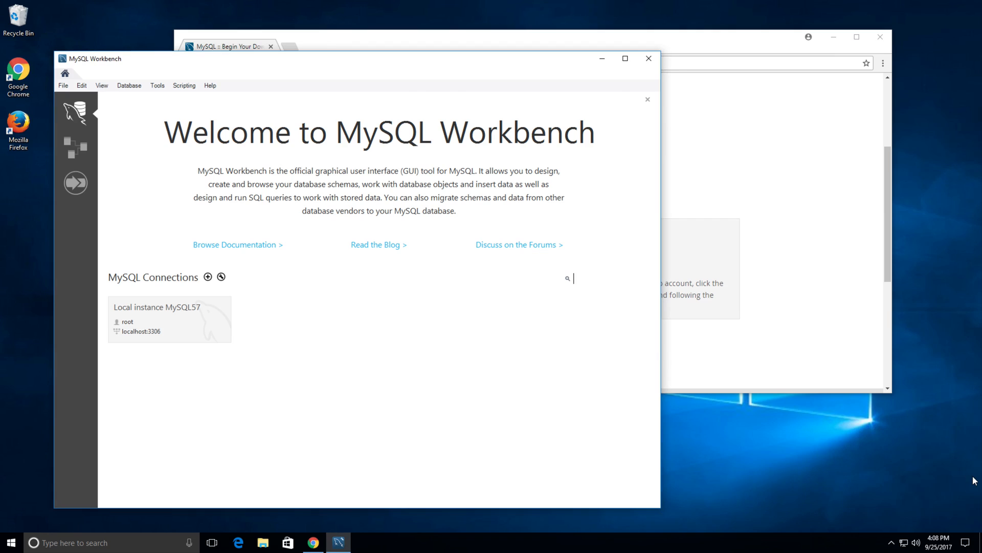
left_click(893, 542)
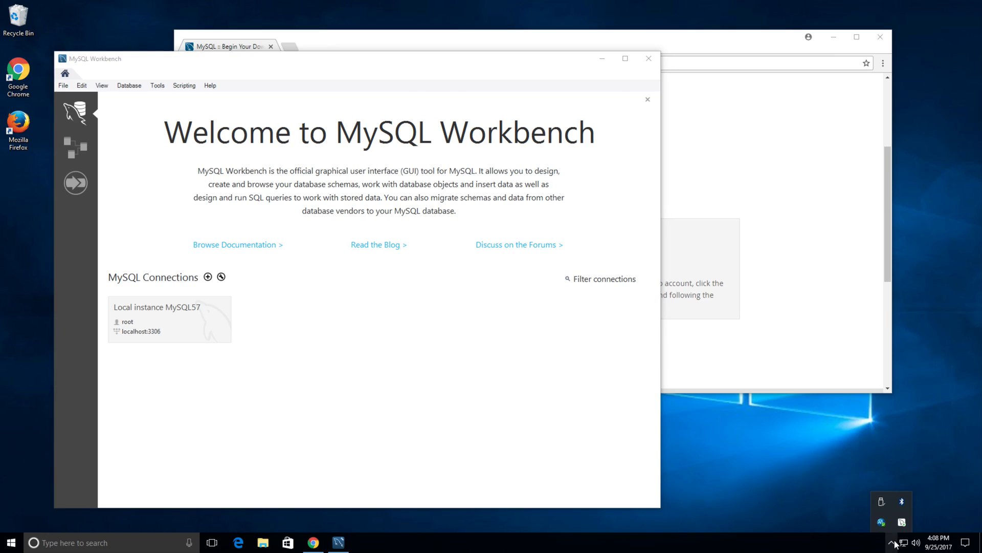
left_click(830, 475)
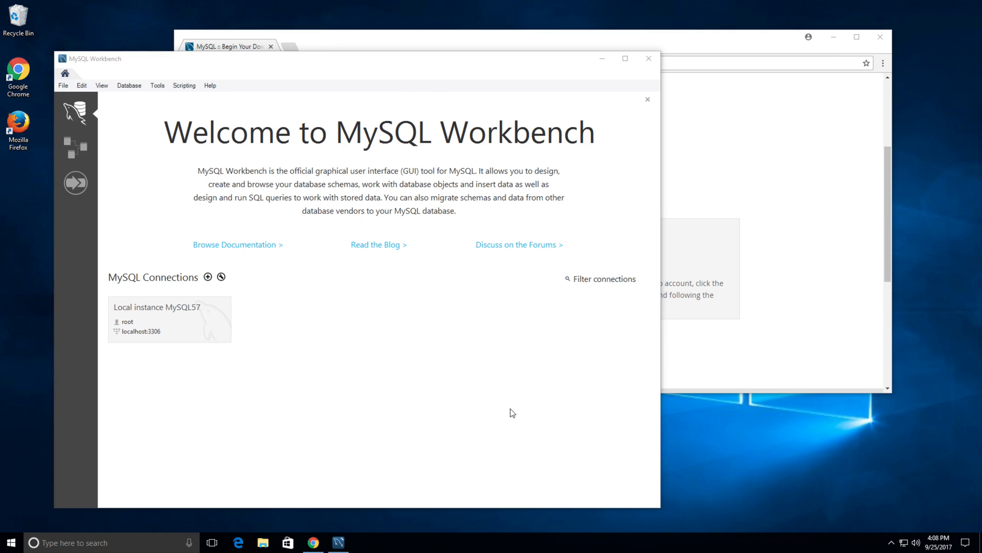
- Delete the existing Local instance MySQL57 connection from MySQL Workbench
right_click(198, 321)
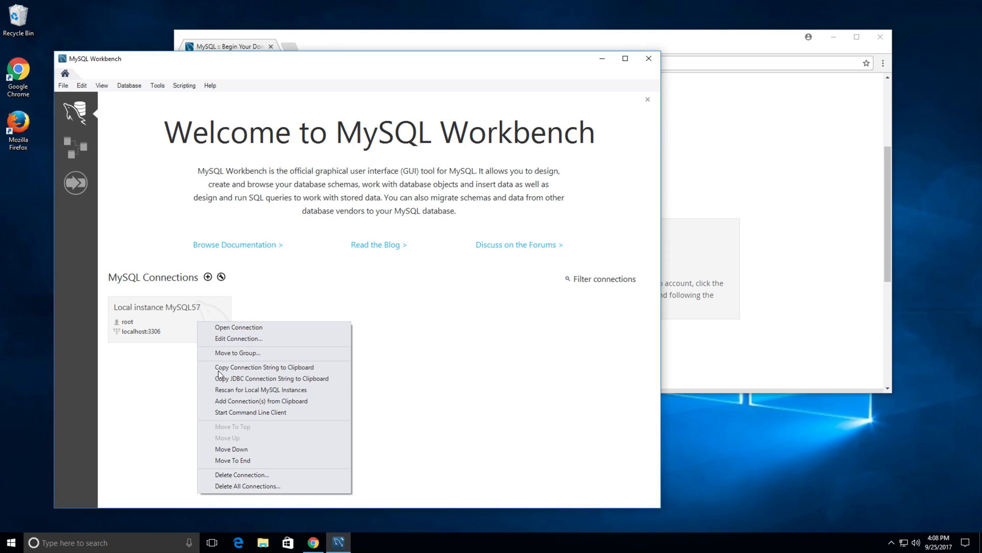
left_click(225, 475)
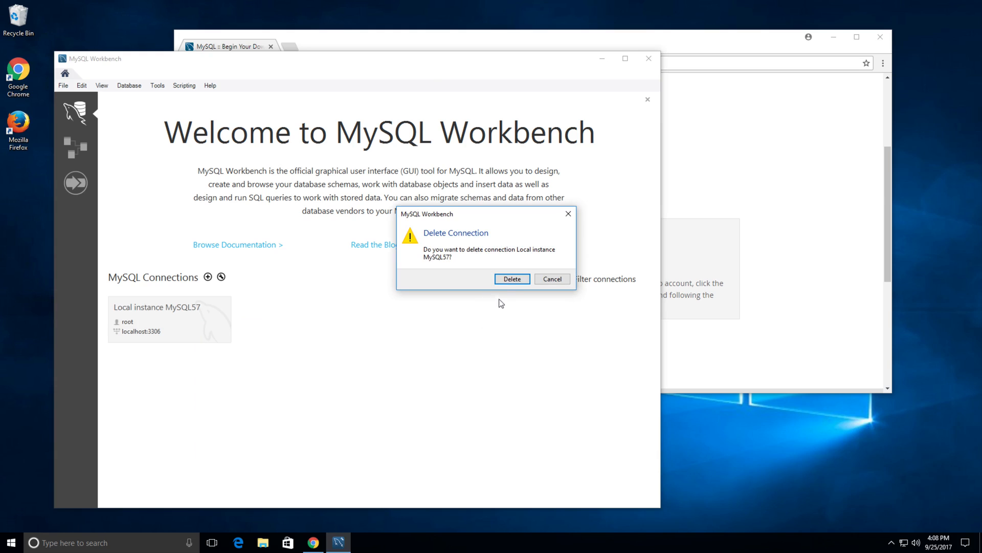
left_click(512, 279)
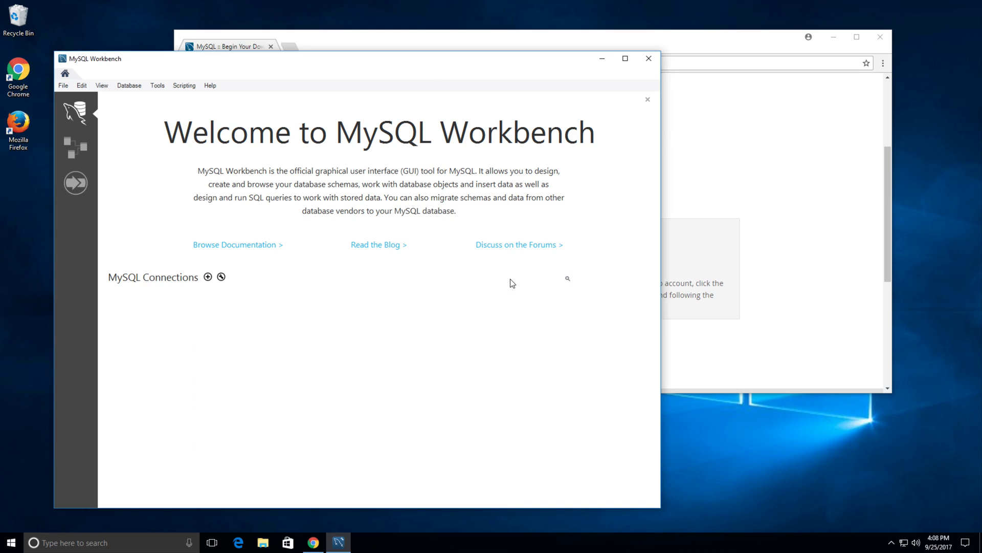
- Set up a new connection named "LocalHost On This Machine", keeping Standard (TCP/IP), hostname 127.0.0.1, port 3306 and username root
left_click(208, 277)
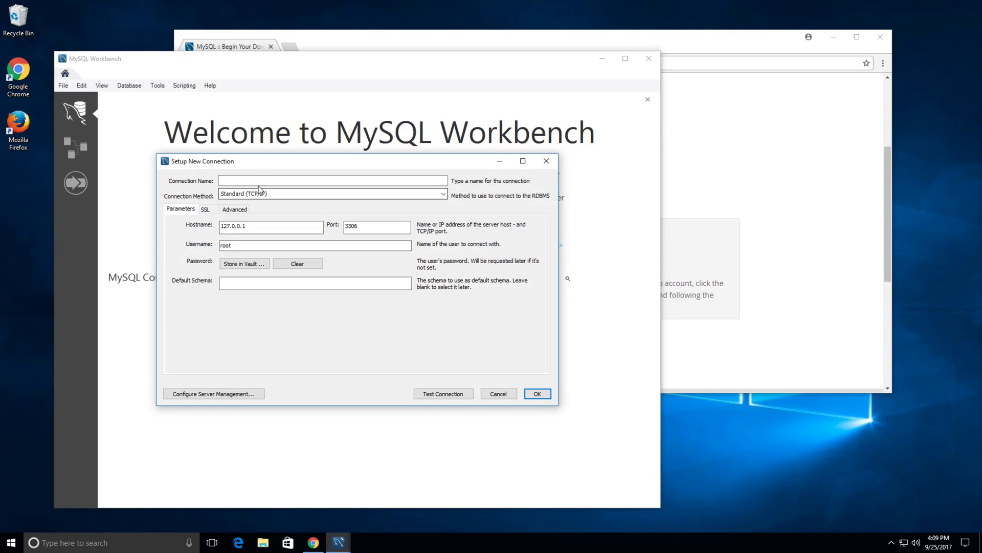
left_click(259, 181)
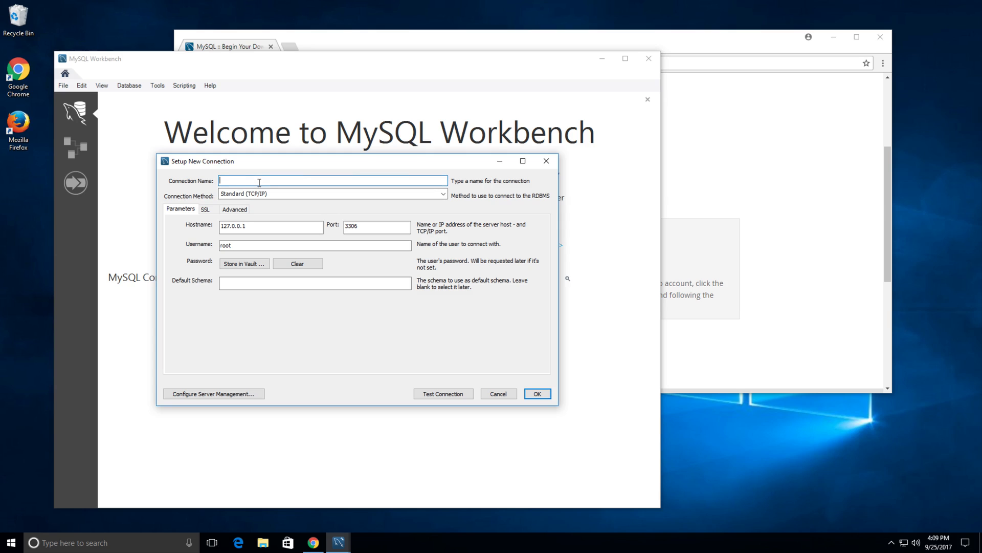
type("LocalHostOnTHisMachine")
left_click(245, 180)
left_click(252, 180)
left_click(260, 180)
key("BackSpace")
type("h")
left_click(263, 180)
left_click_drag(258, 225, 213, 226)
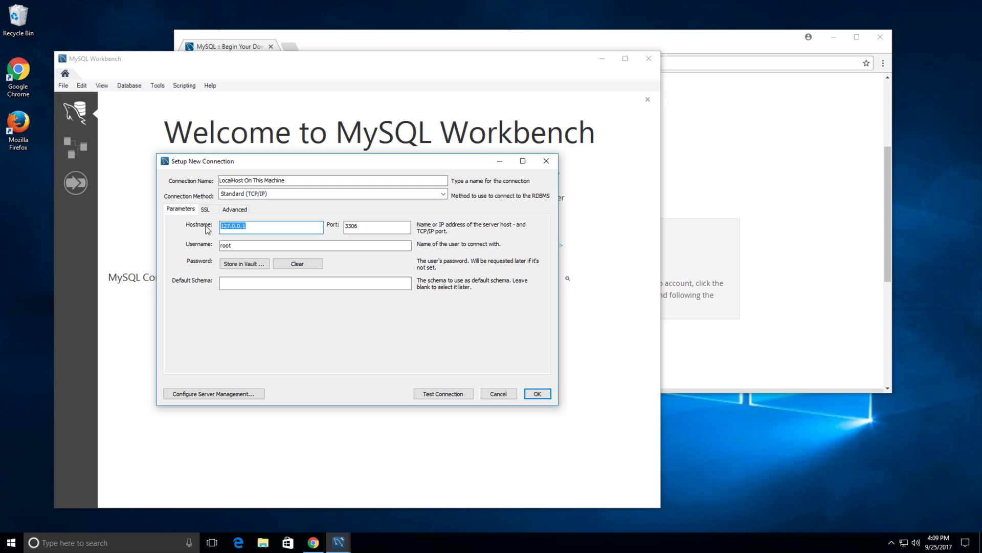
left_click(351, 225)
left_click(300, 245)
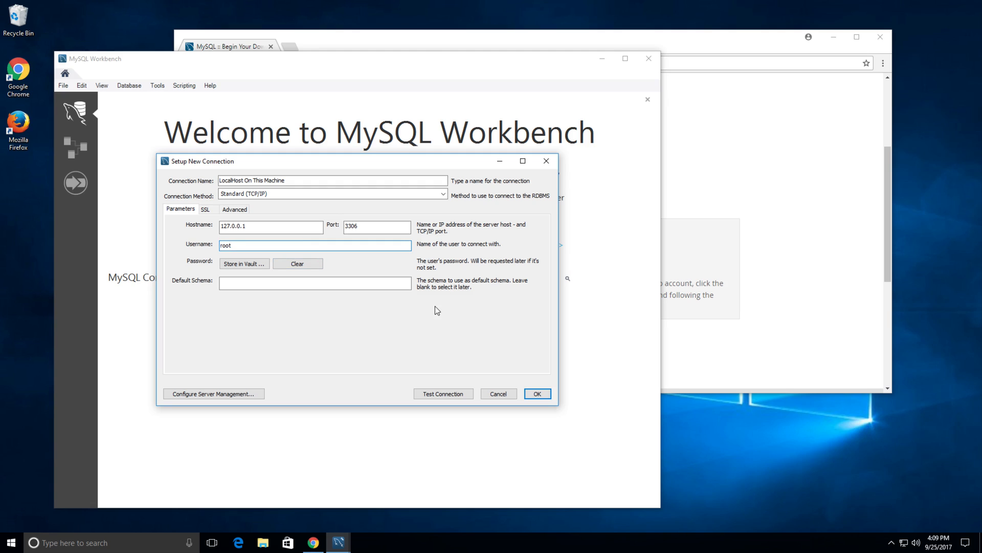
- Test the new connection with the root password and save the connection
left_click(434, 395)
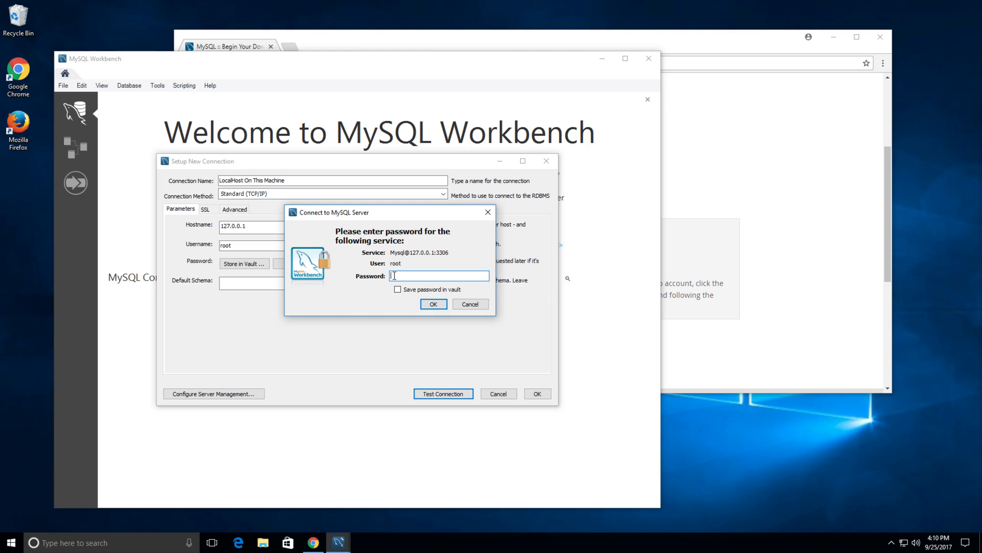
type("****")
left_click(433, 304)
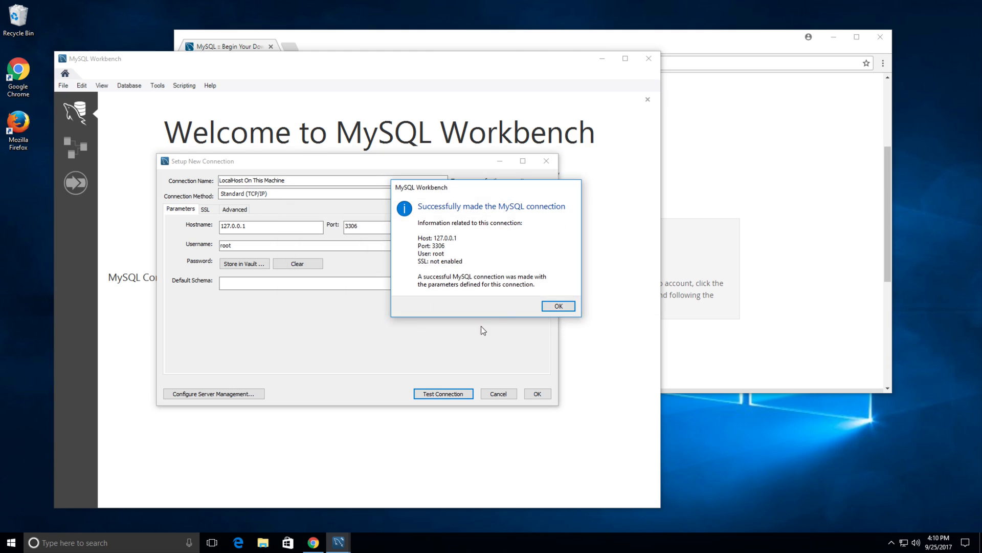
left_click(558, 306)
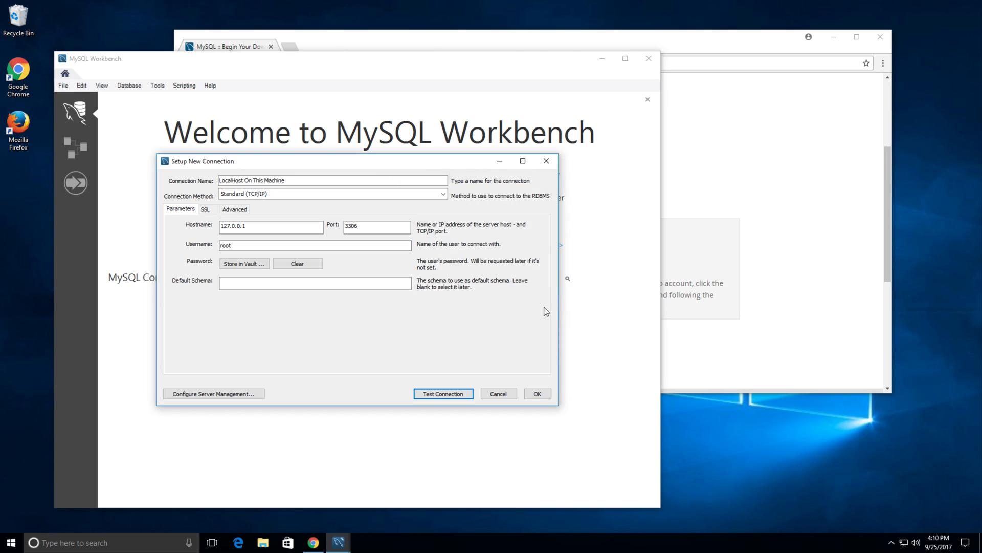
left_click(537, 393)
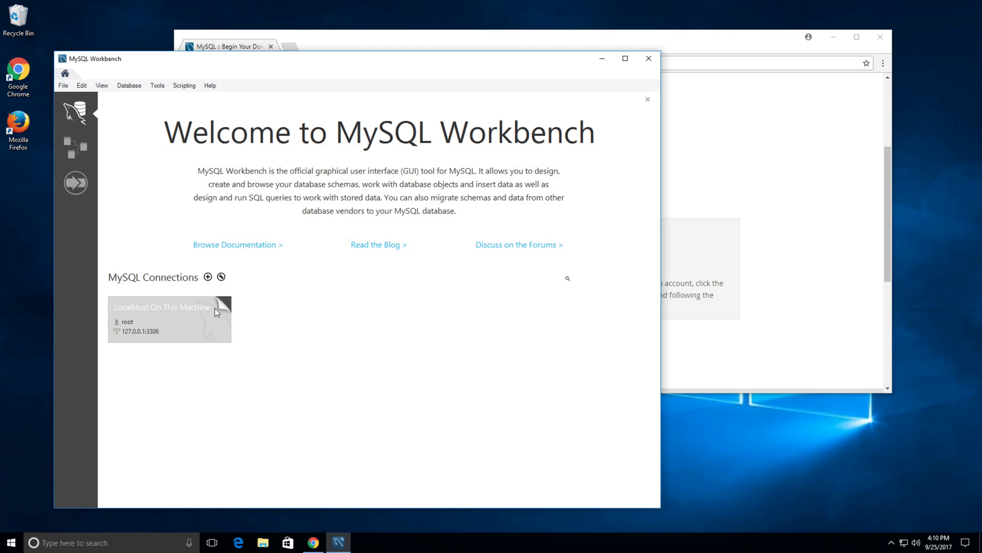
- Open the LocalHost On This Machine connection, widening the Navigator and hiding SQL Additions
left_click(140, 321)
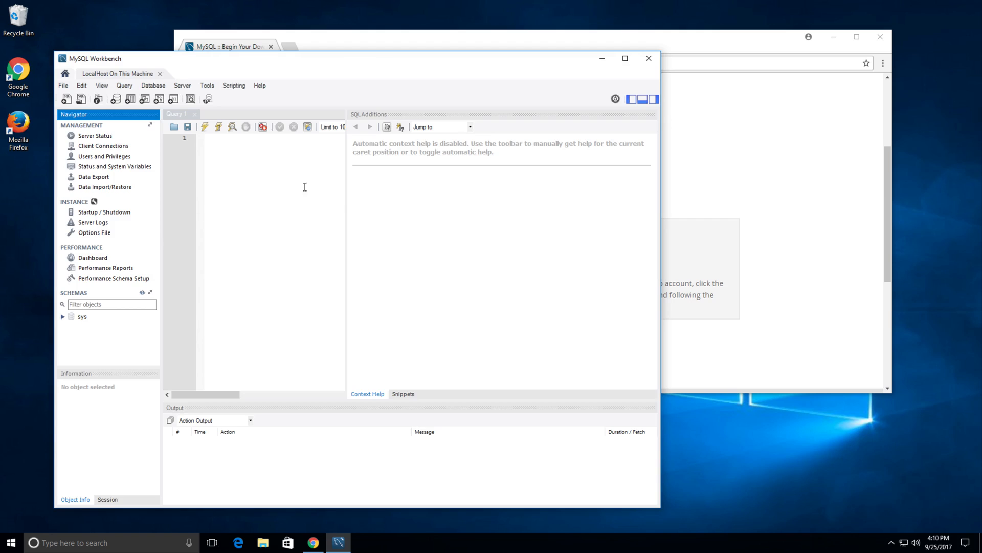
left_click_drag(161, 155, 217, 155)
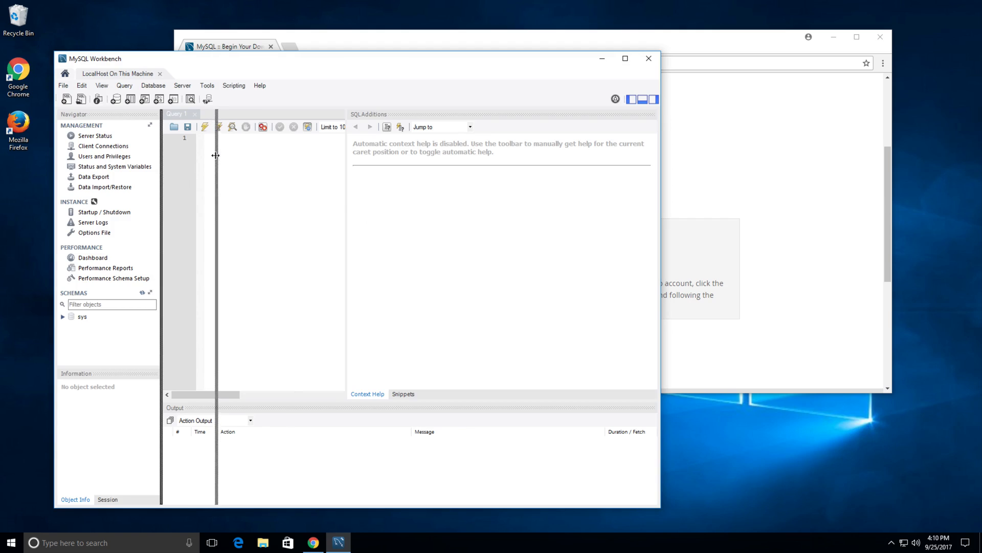
left_click(655, 100)
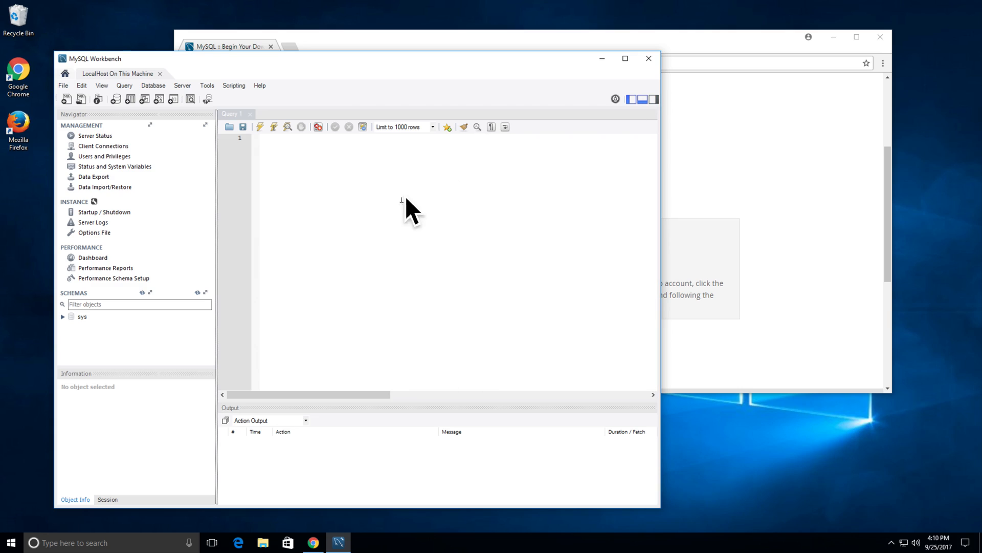
- Refresh the schema list, look at the object categories inside the sys schema and collapse it
left_click(143, 295)
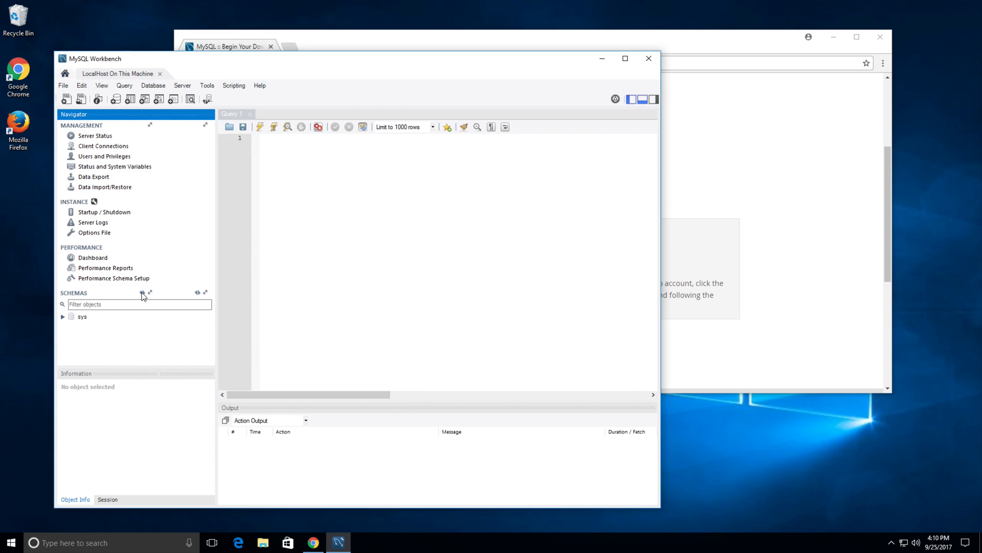
left_click(62, 317)
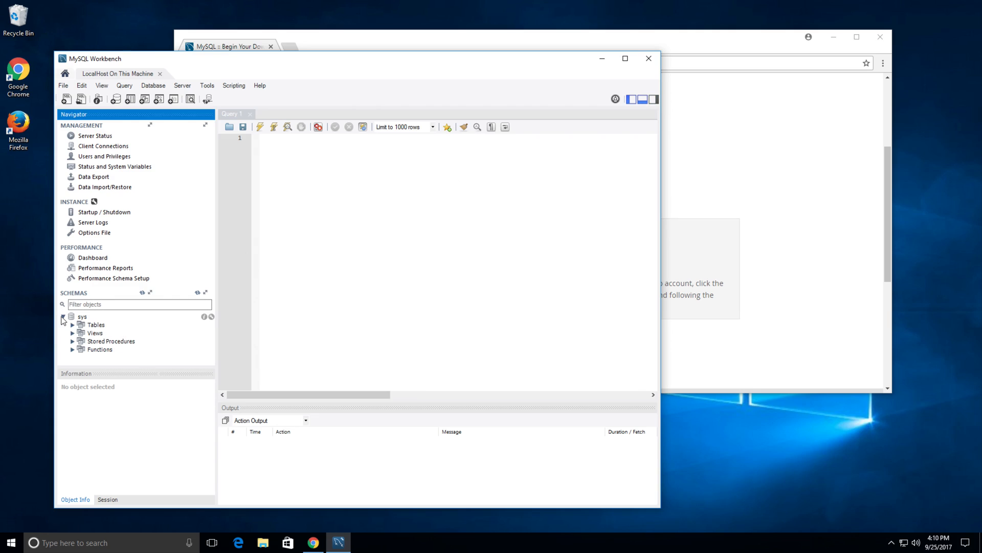
left_click(63, 317)
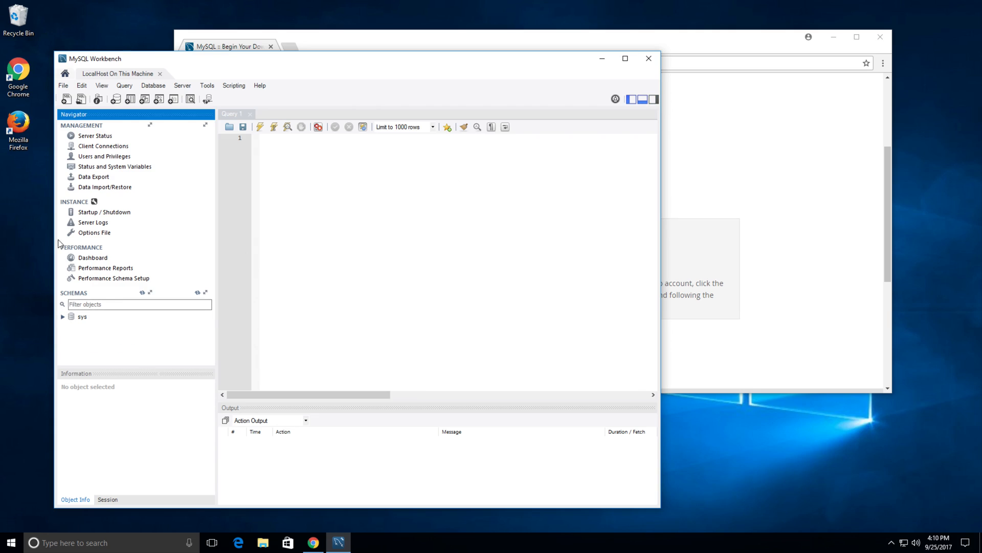
- View the Users and Privileges and Server Status pages, and close them along with the connection
left_click(104, 156)
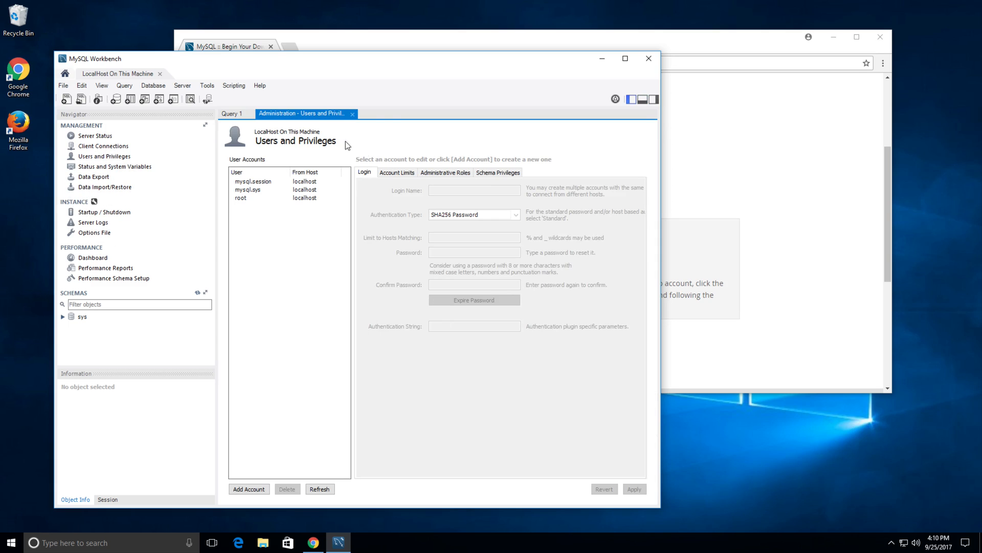
left_click(352, 113)
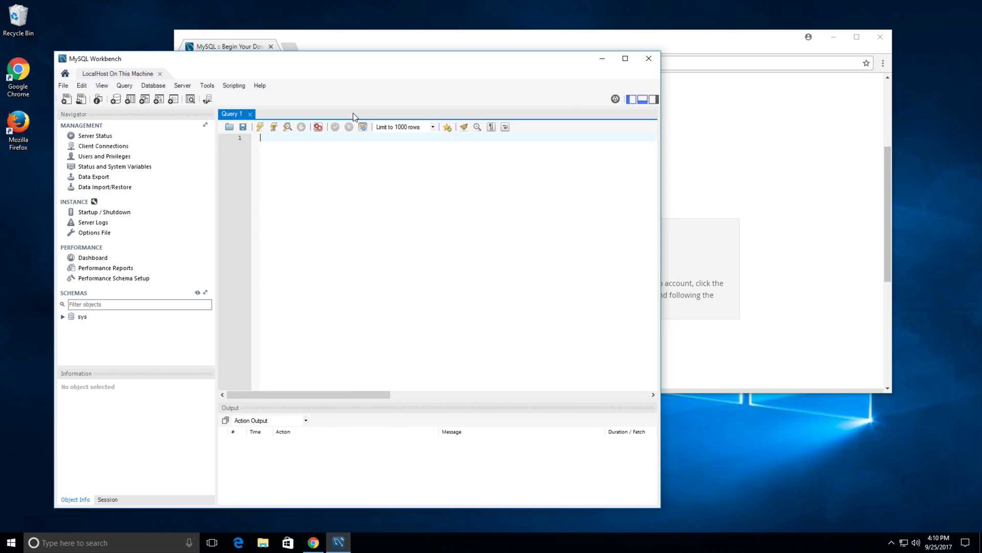
left_click(109, 136)
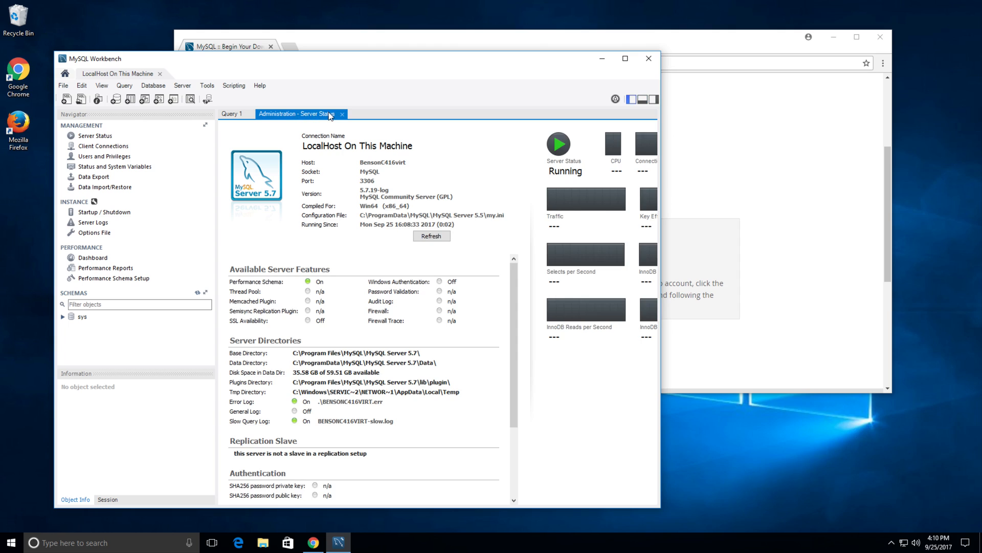
left_click(342, 114)
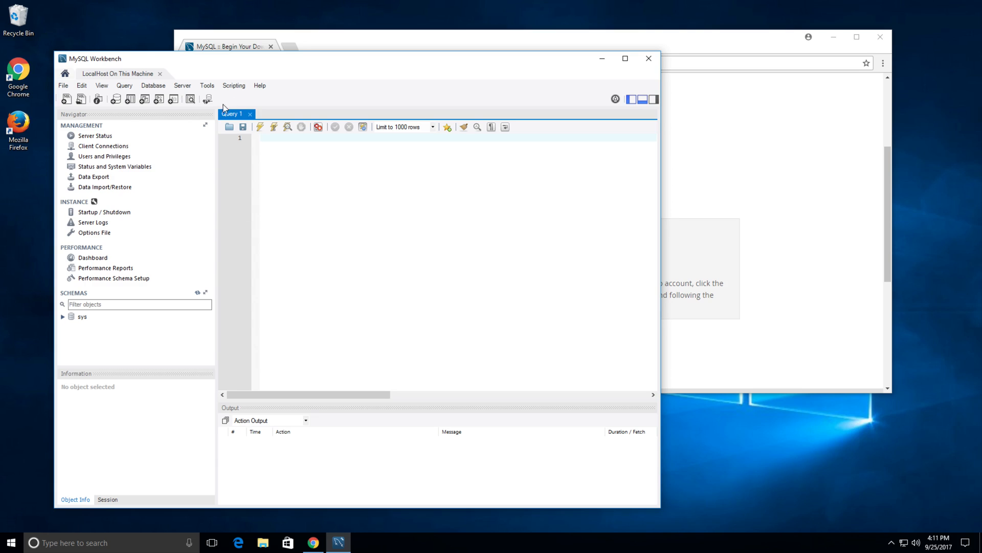
left_click(160, 74)
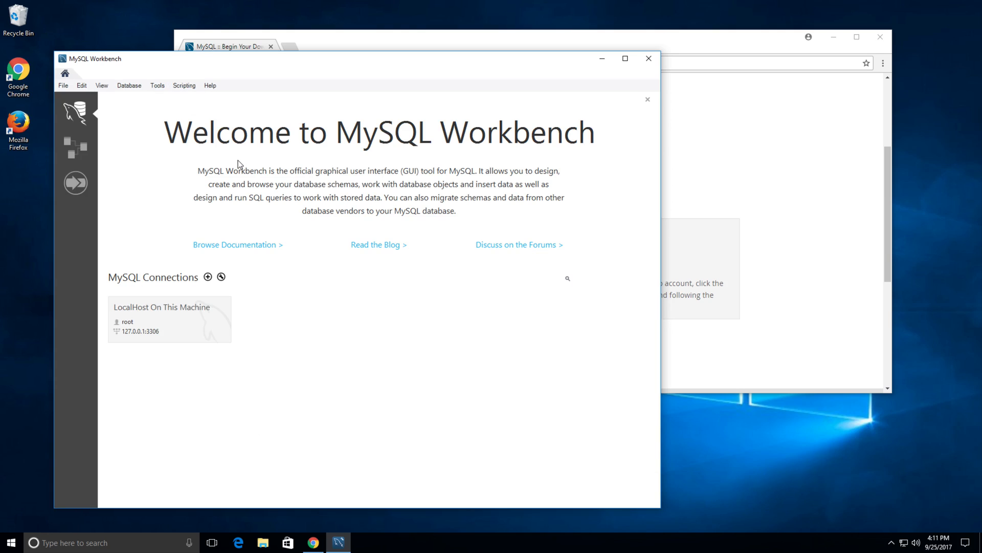